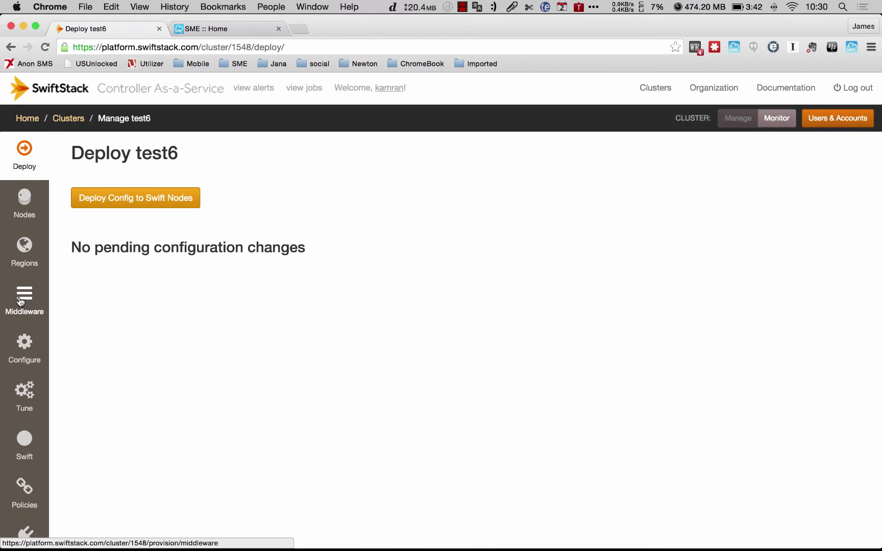
# Open cluster test6's LDAP-based Authentication for SwiftStackAuth middleware and check LDAP is enabled with a server URI.
pyautogui.click(21, 301)
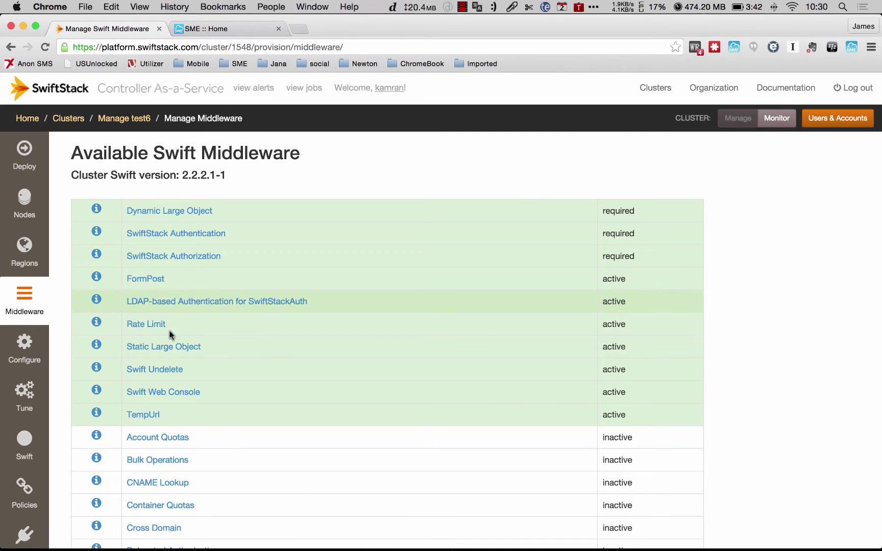
pyautogui.click(185, 302)
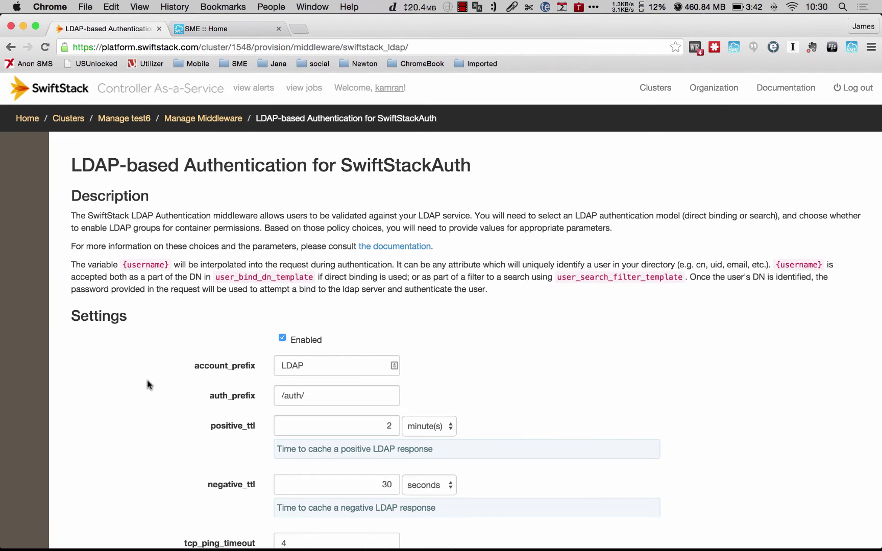
pyautogui.scroll(-5, 148, 385)
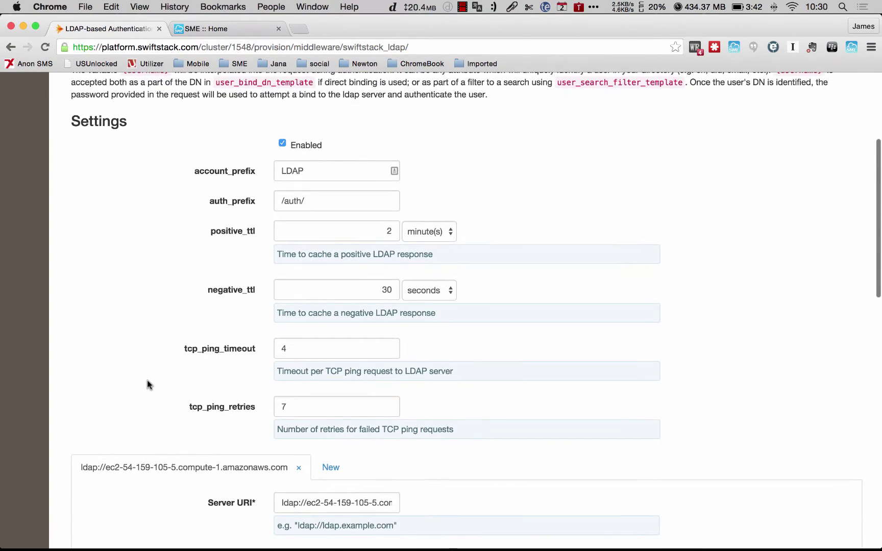
pyautogui.scroll(-2, 147, 380)
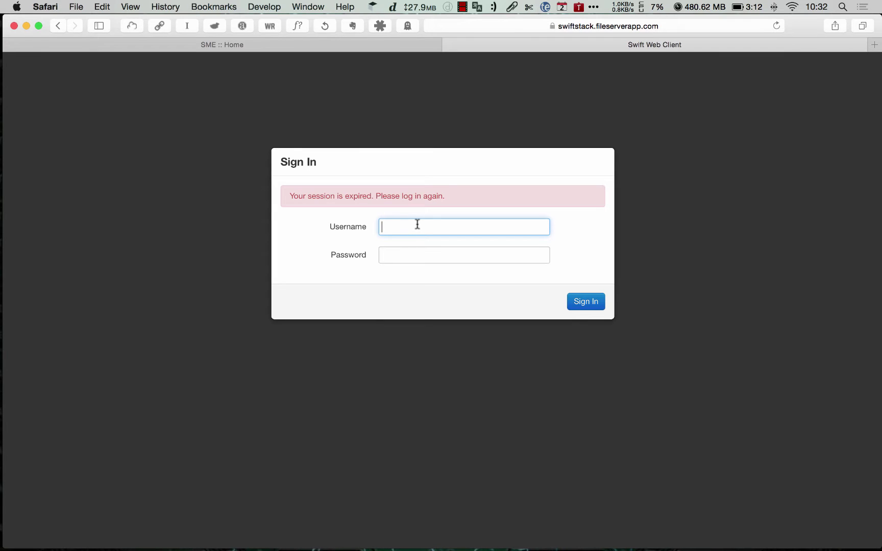
# Sign in to the Web Console with the LDAP user's username and password, then return to the Controller.
pyautogui.write('peter')
pyautogui.press('Tab')
pyautogui.write('*****')
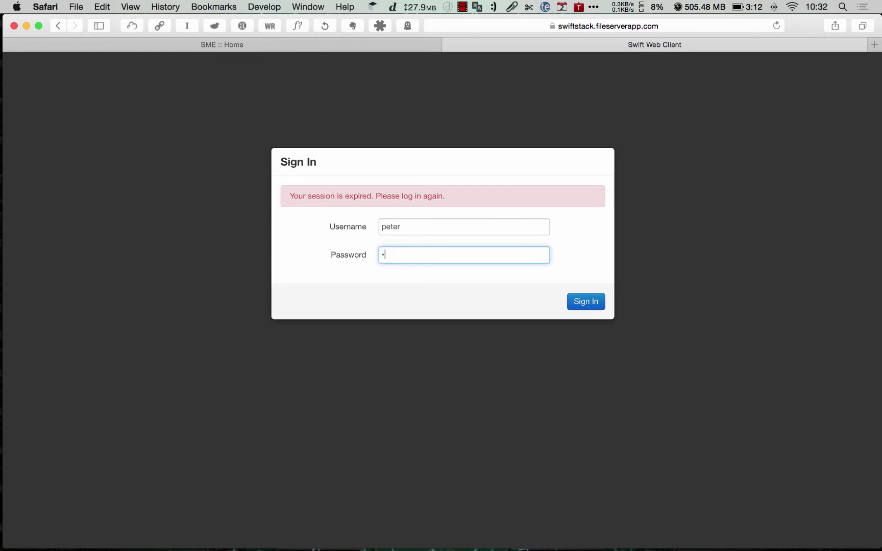
pyautogui.write('****')
pyautogui.click(584, 302)
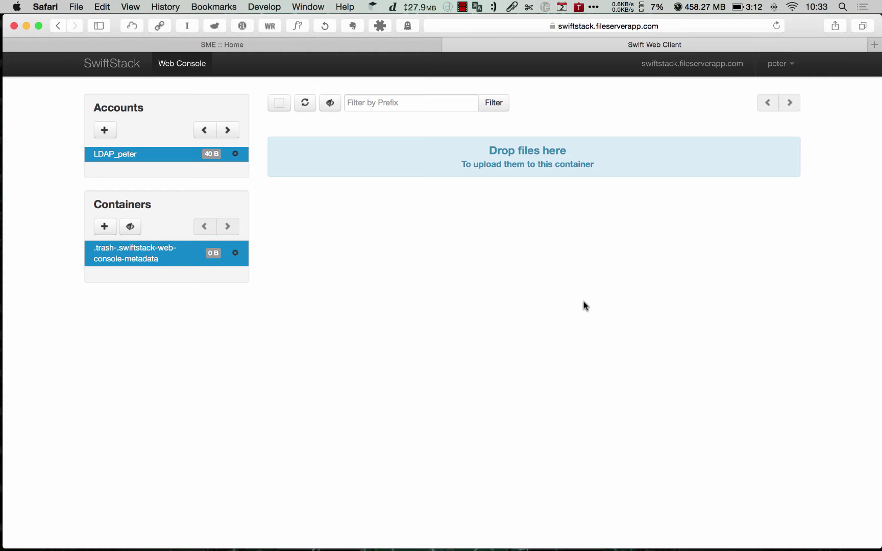
pyautogui.hotkey('ctrl', 'Left')
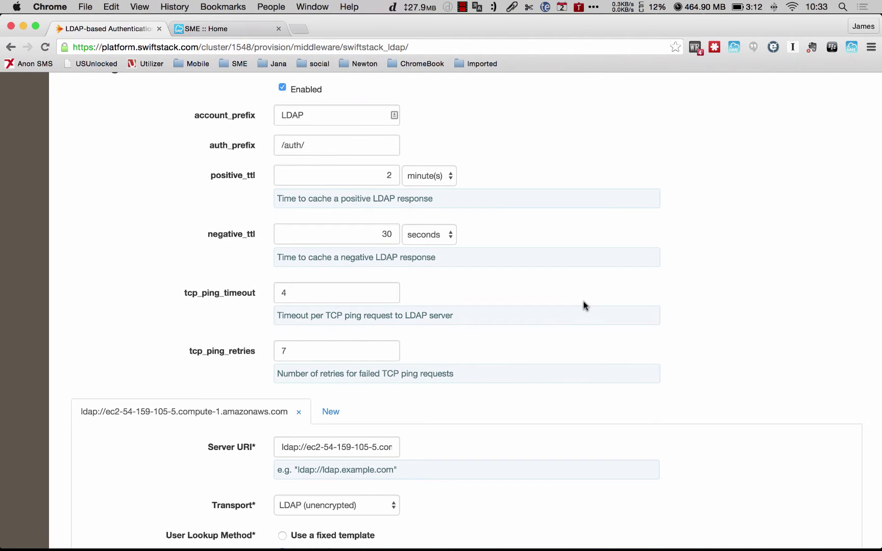
# Switch to the SME :: Home browser tab.
pyautogui.click(223, 29)
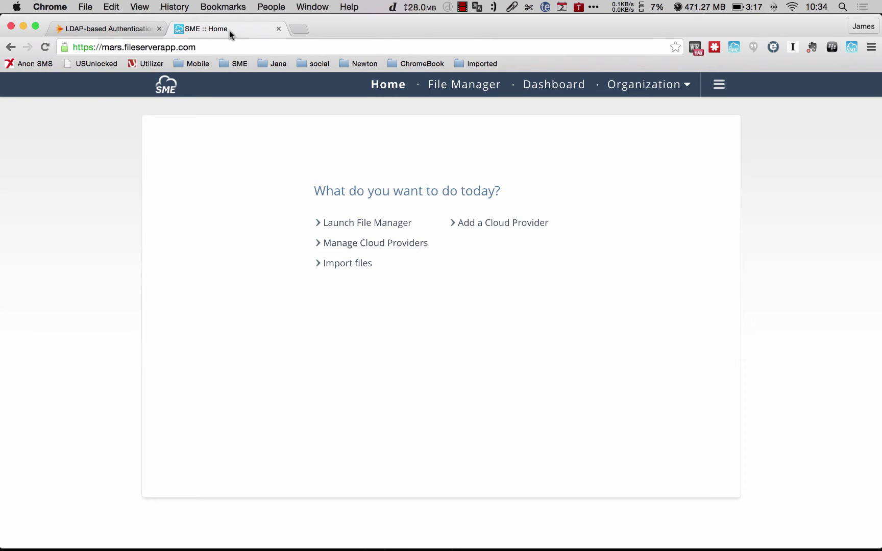
# Edit the Ldap AD auth system under Organization > Auth systems and review its SwiftStack Auto-Config Provider 'Home'.
pyautogui.click(718, 85)
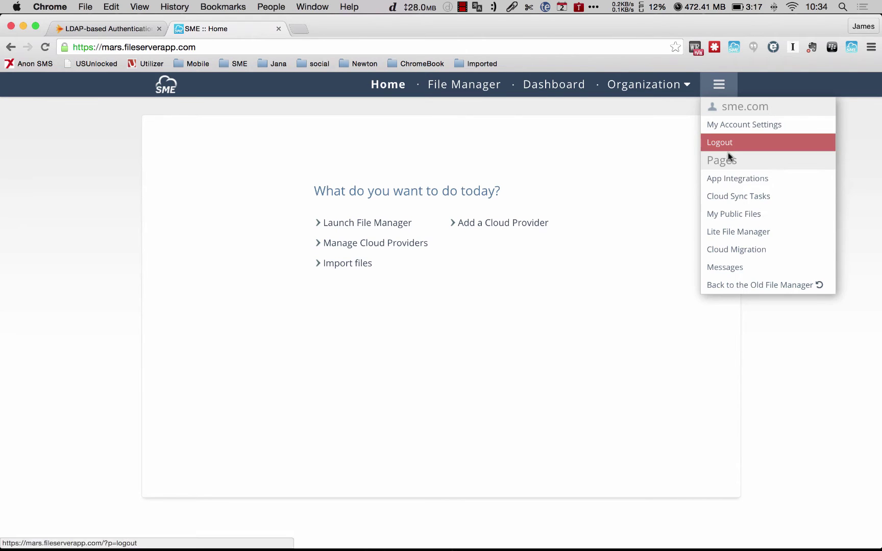
pyautogui.click(666, 92)
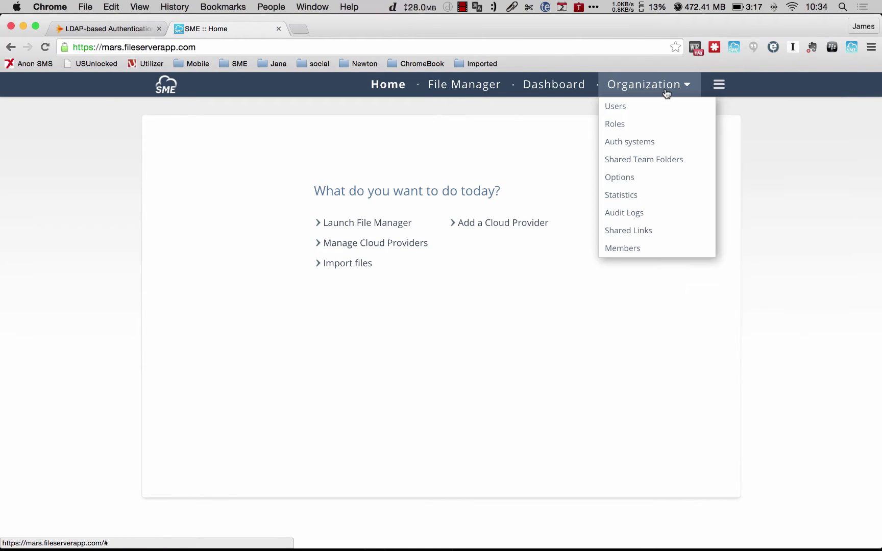
pyautogui.click(641, 139)
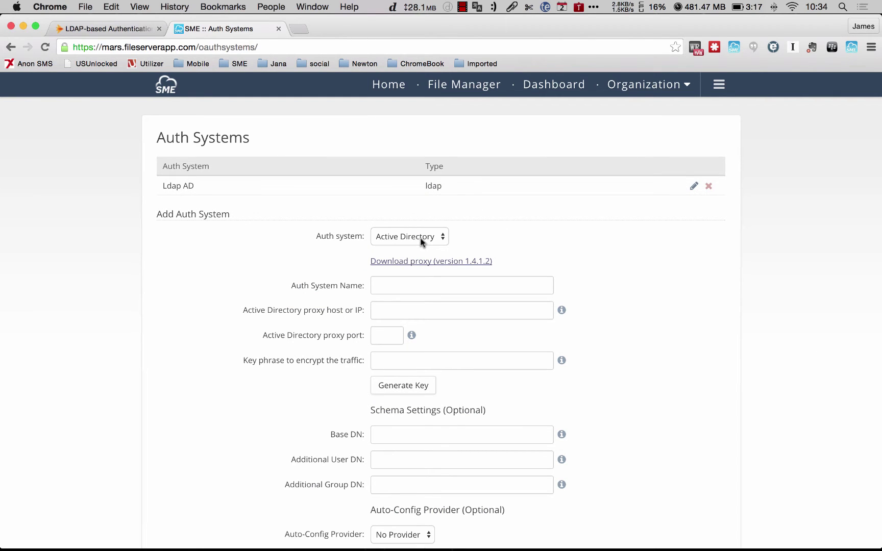
pyautogui.click(694, 189)
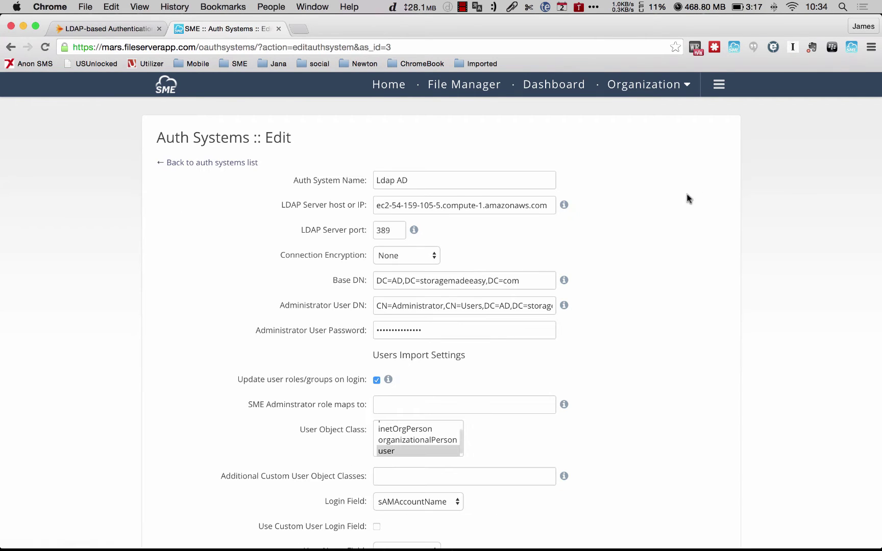
pyautogui.scroll(-4, 226, 309)
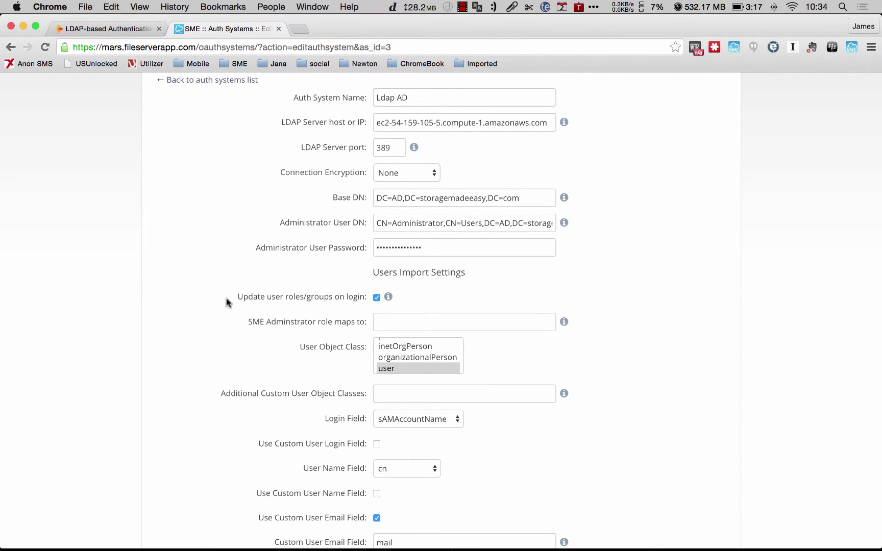
pyautogui.scroll(-1, 226, 301)
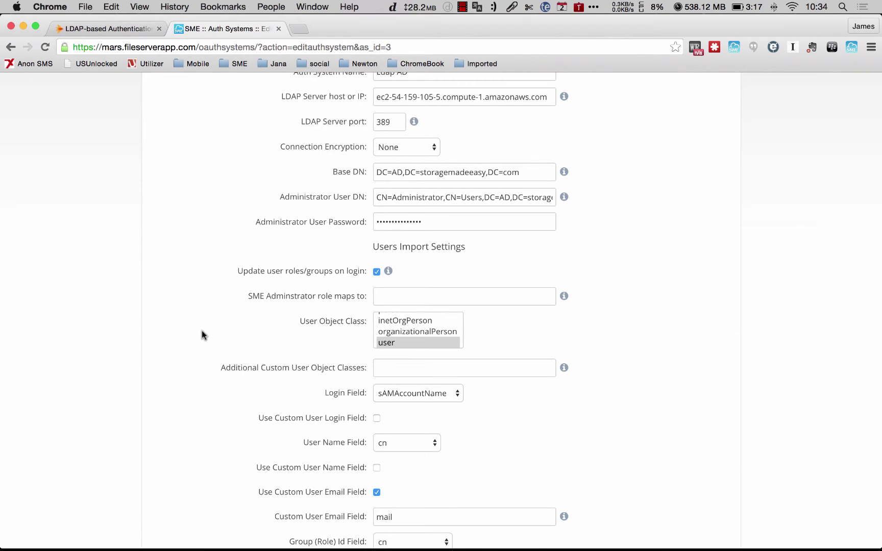
pyautogui.scroll(-5, 200, 335)
pyautogui.scroll(-5, 201, 335)
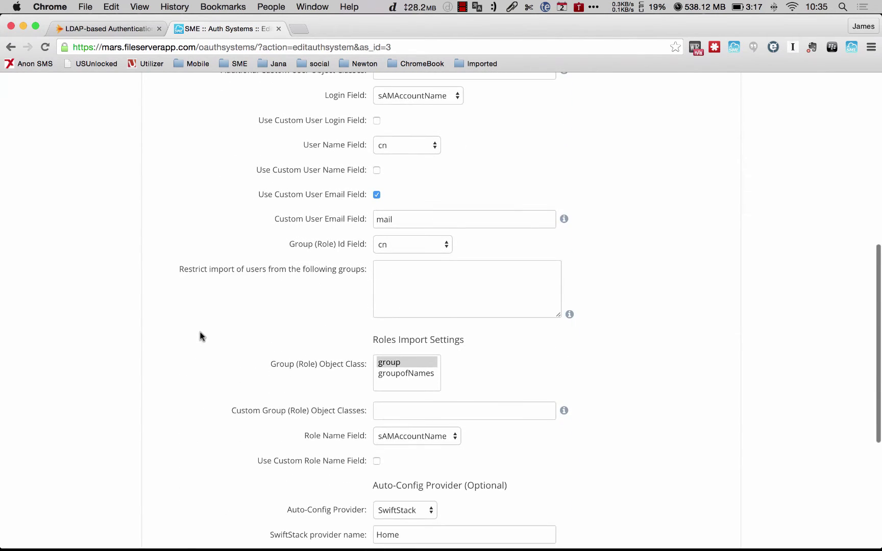
pyautogui.scroll(-6, 200, 335)
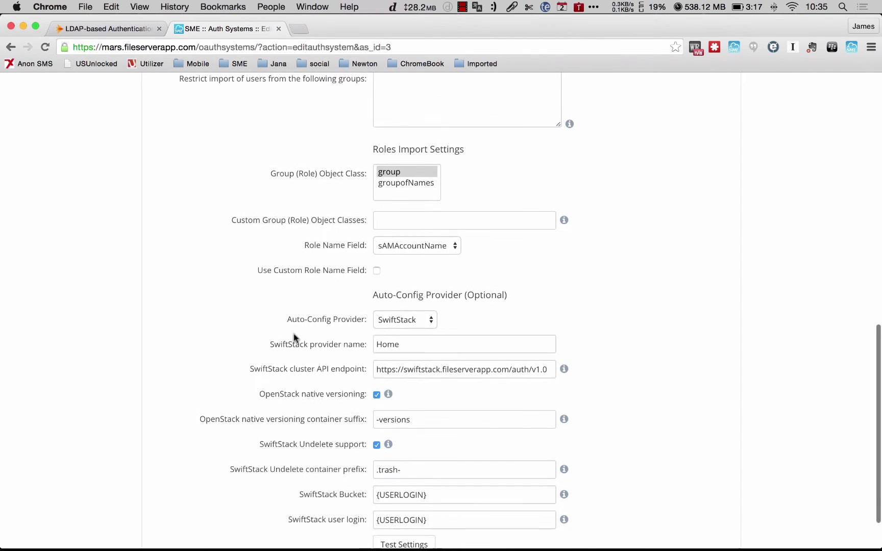
pyautogui.click(414, 320)
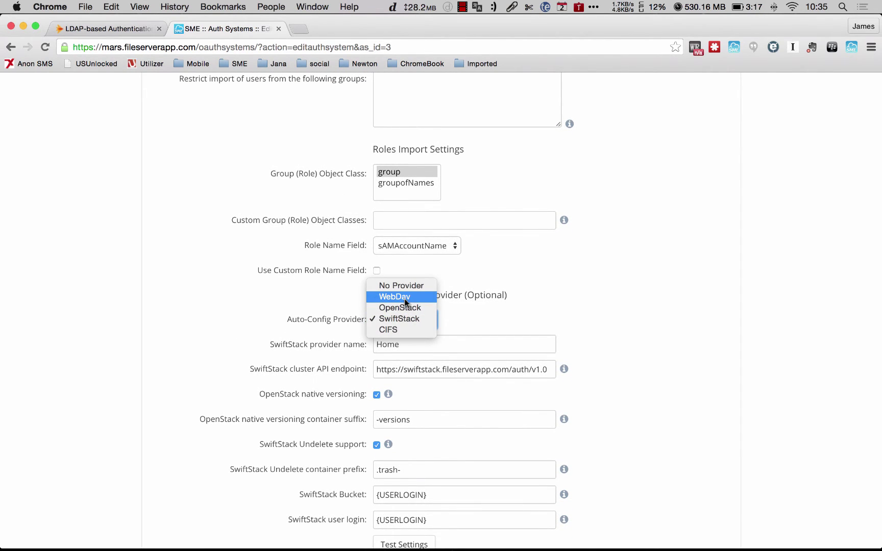
pyautogui.click(435, 319)
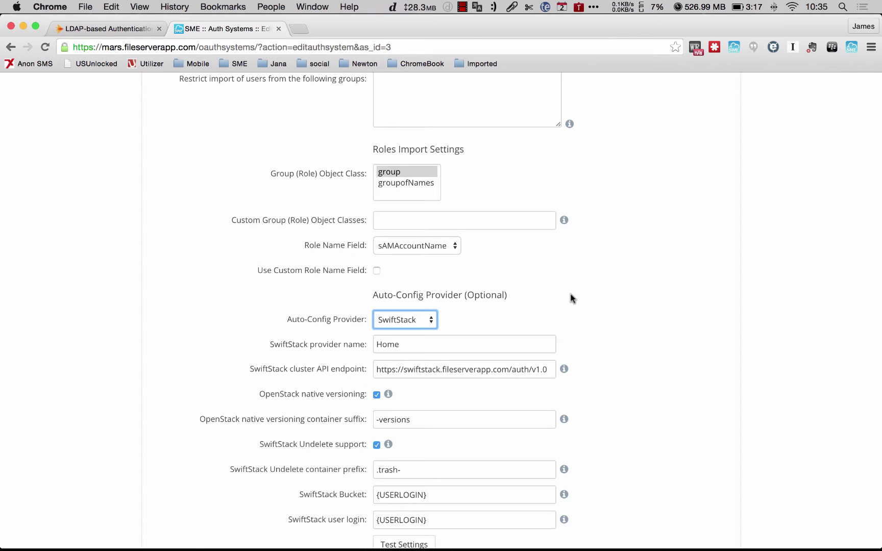
pyautogui.click(413, 344)
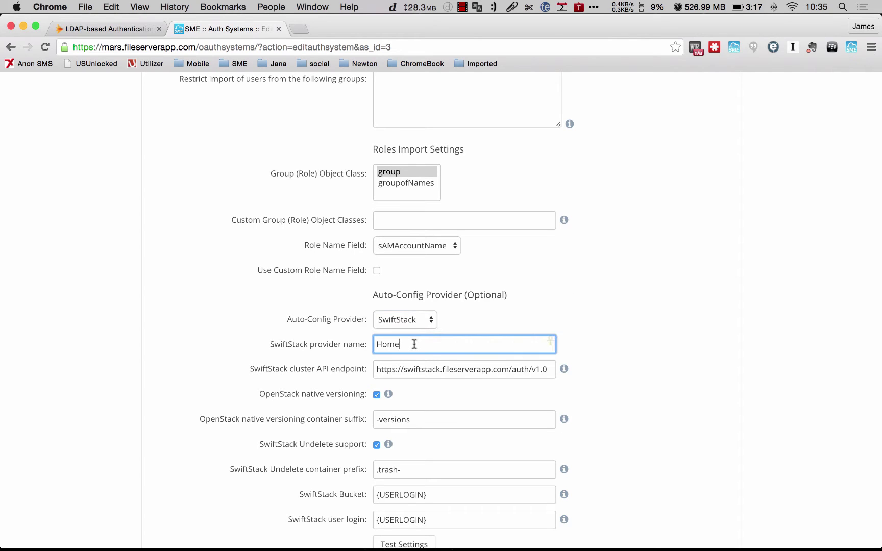
pyautogui.click(440, 369)
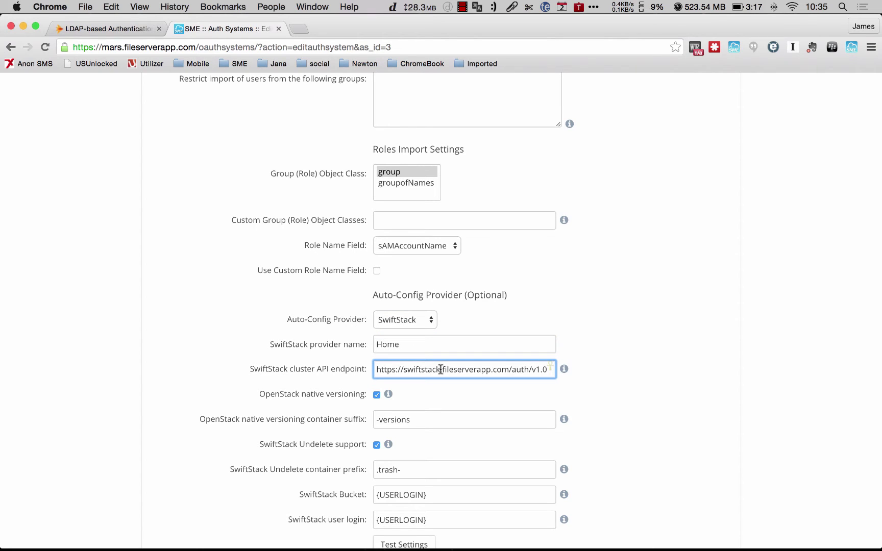
pyautogui.click(407, 343)
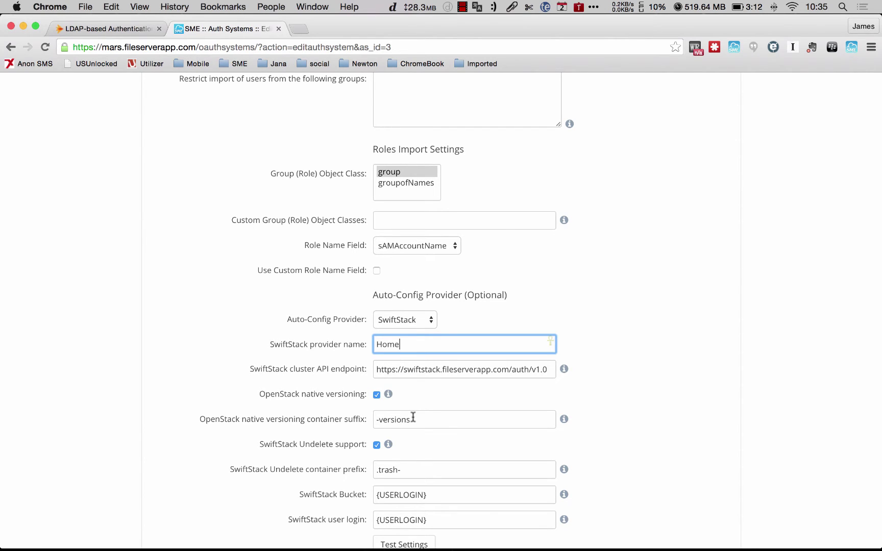
pyautogui.scroll(-2, 414, 416)
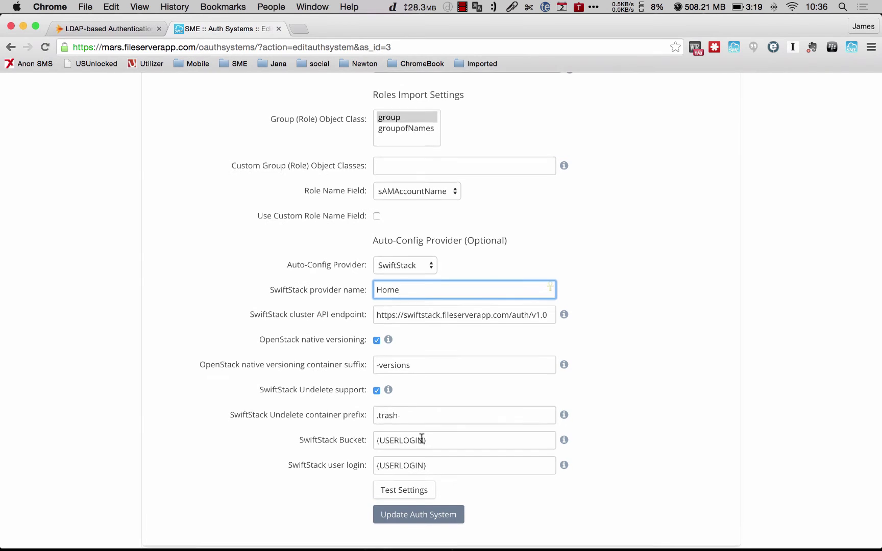
pyautogui.scroll(2, 421, 439)
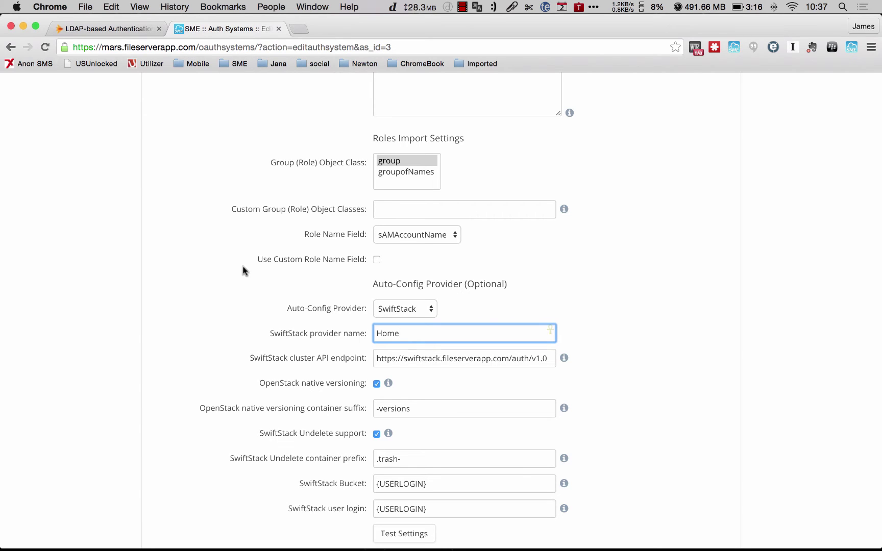
# Check the Swift Undelete trash_prefix in the Controller, then go back to SME's Ldap AD form with prefix .trash-.
pyautogui.click(101, 30)
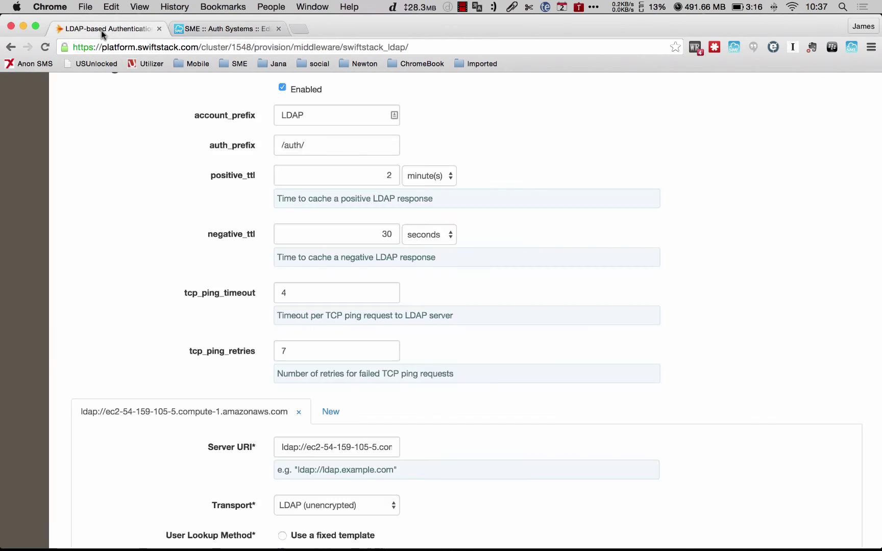
pyautogui.scroll(5, 151, 163)
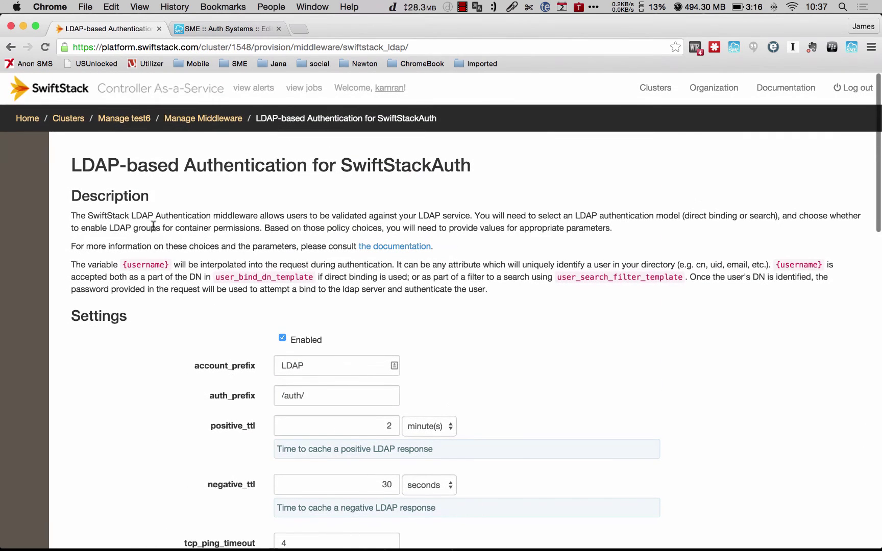
pyautogui.click(202, 119)
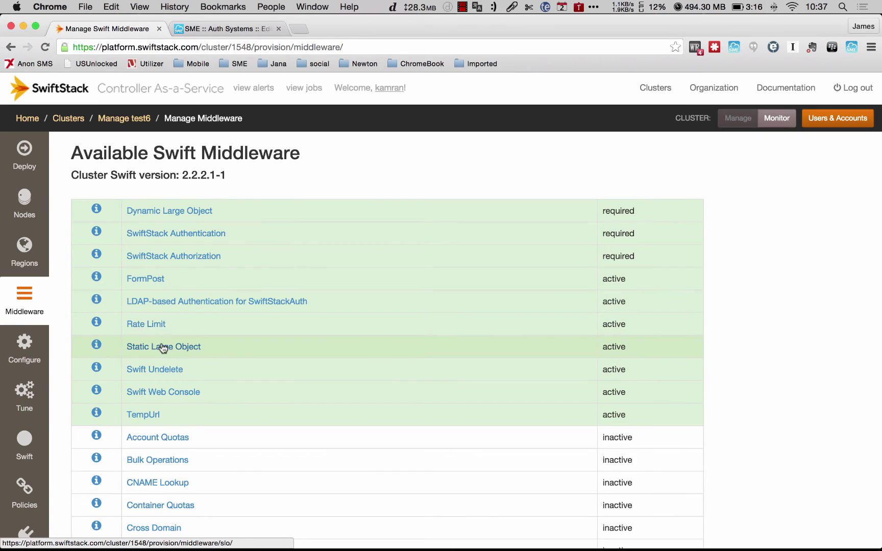
pyautogui.click(160, 368)
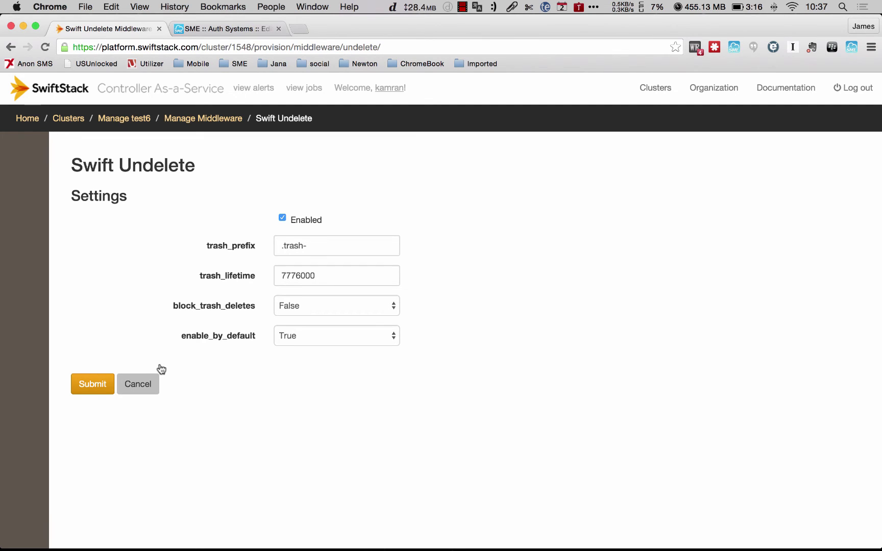
pyautogui.click(220, 32)
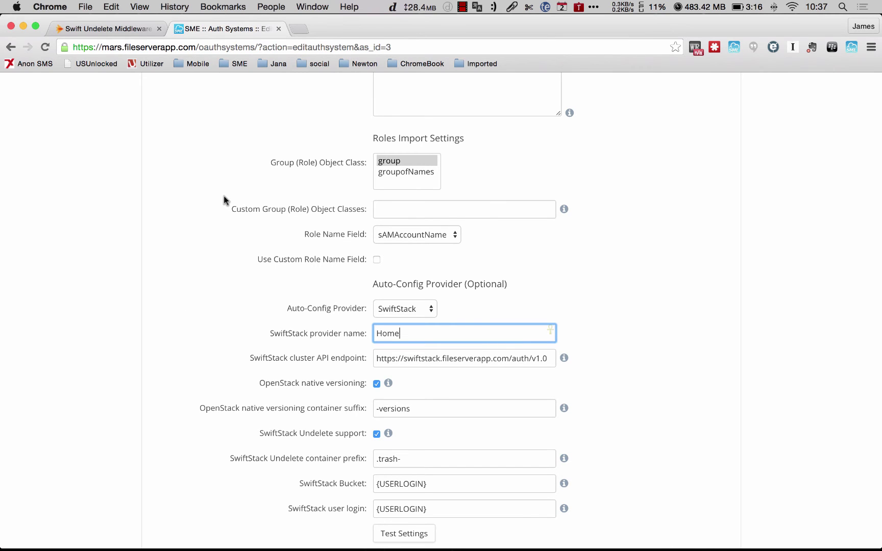
# Go to the organization's Users list via Organization > Users.
pyautogui.scroll(6, 225, 200)
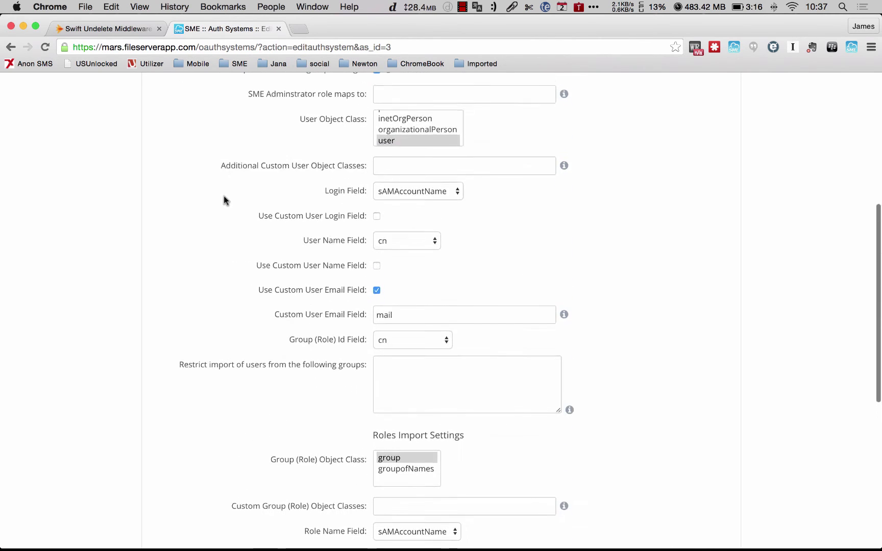
pyautogui.scroll(6, 225, 200)
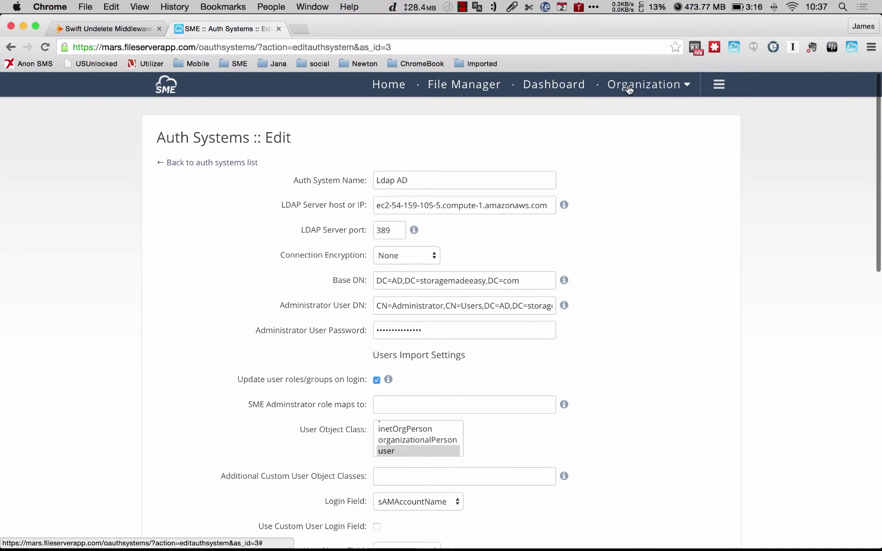
pyautogui.click(629, 88)
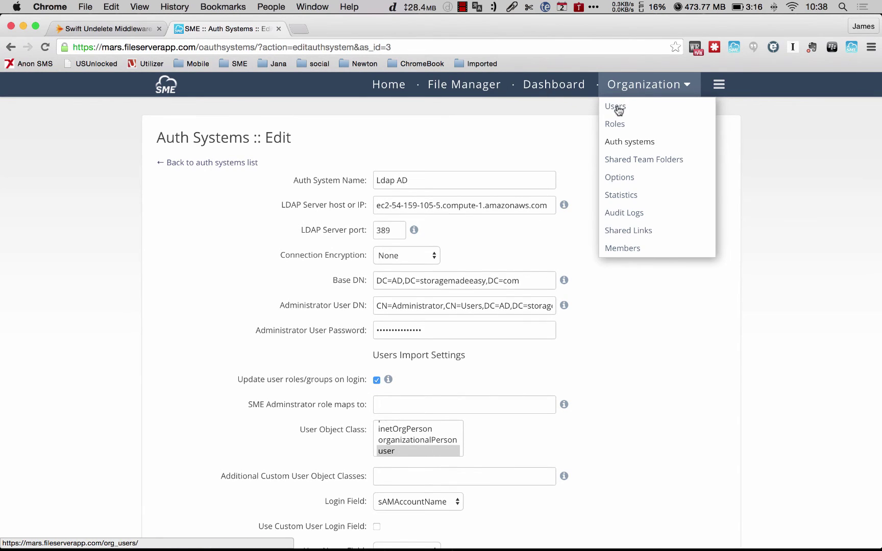
pyautogui.click(618, 111)
pyautogui.click(618, 110)
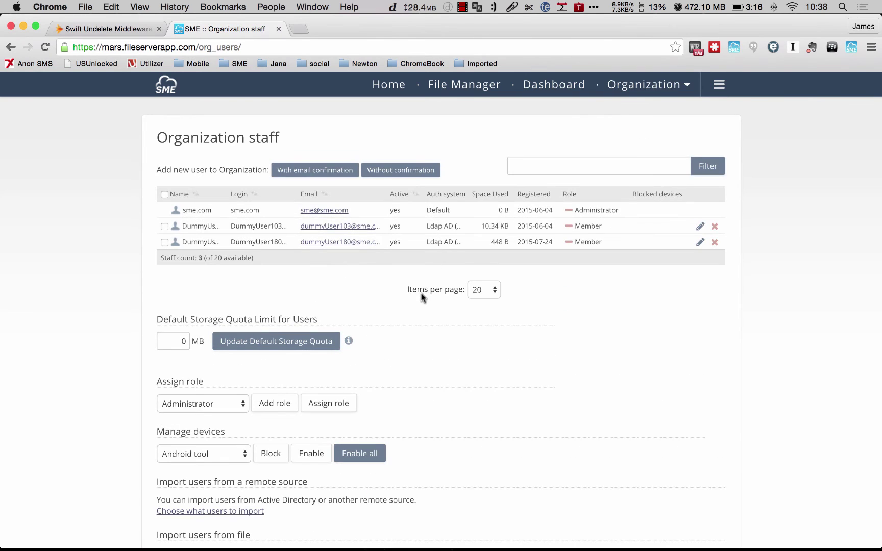
# Open the user import page, keep source Ldap AD [ldap], and fetch its users (998 found).
pyautogui.scroll(-5, 421, 296)
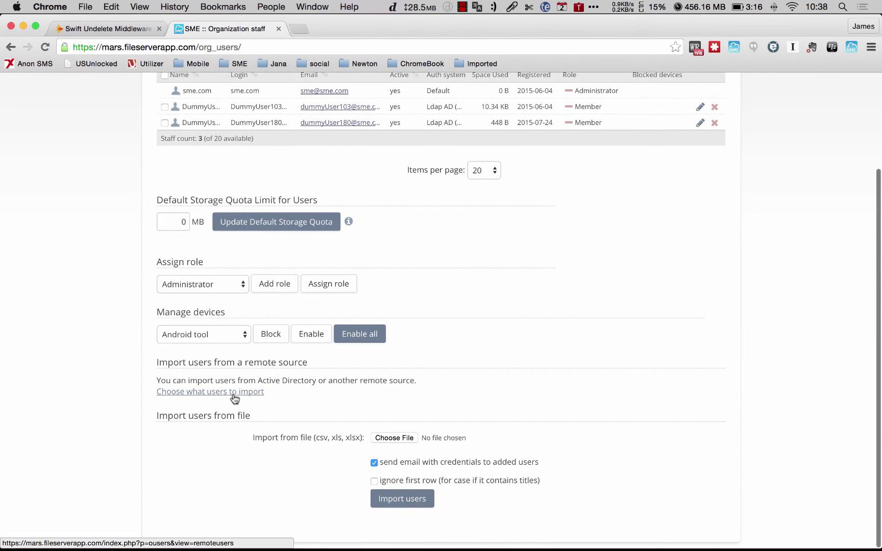
pyautogui.click(234, 394)
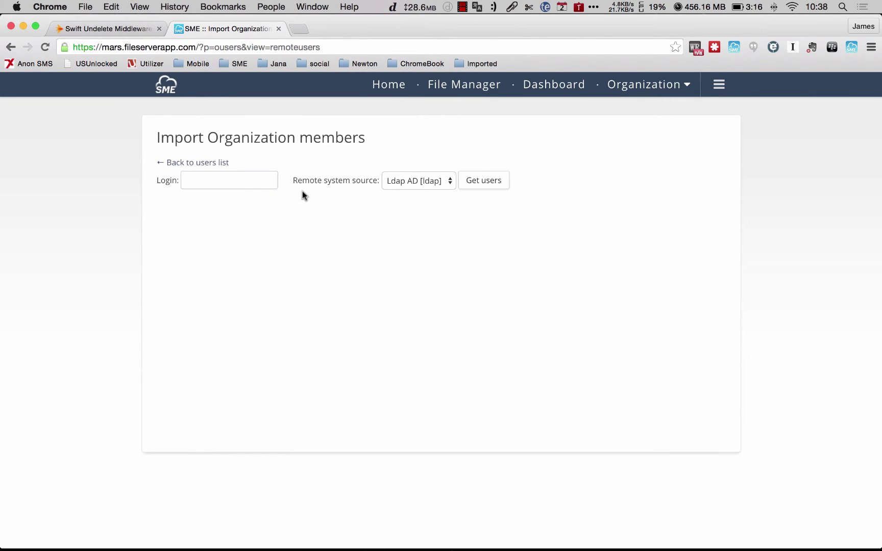
pyautogui.click(236, 182)
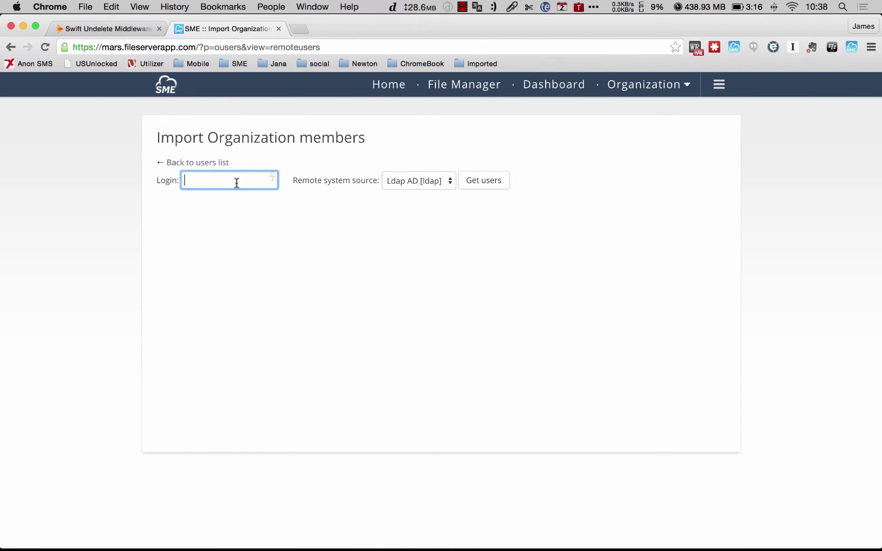
pyautogui.click(424, 180)
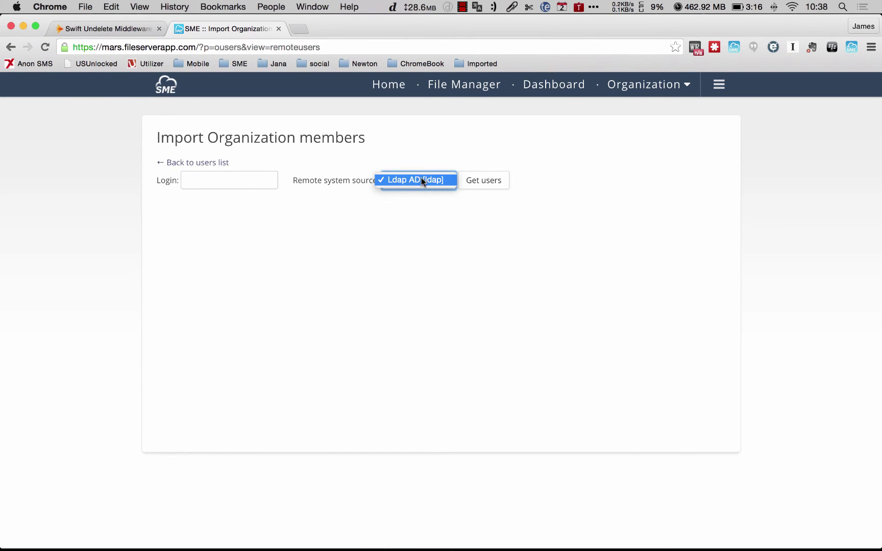
pyautogui.click(421, 179)
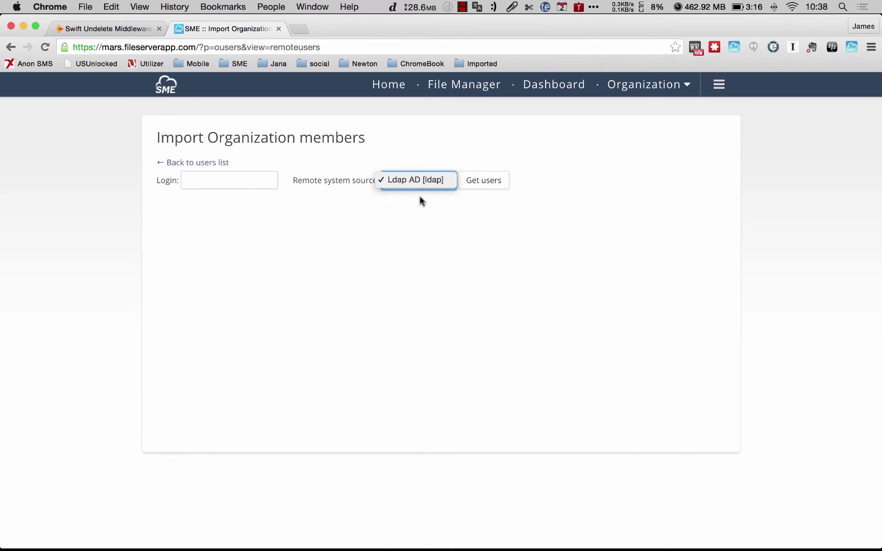
pyautogui.click(244, 180)
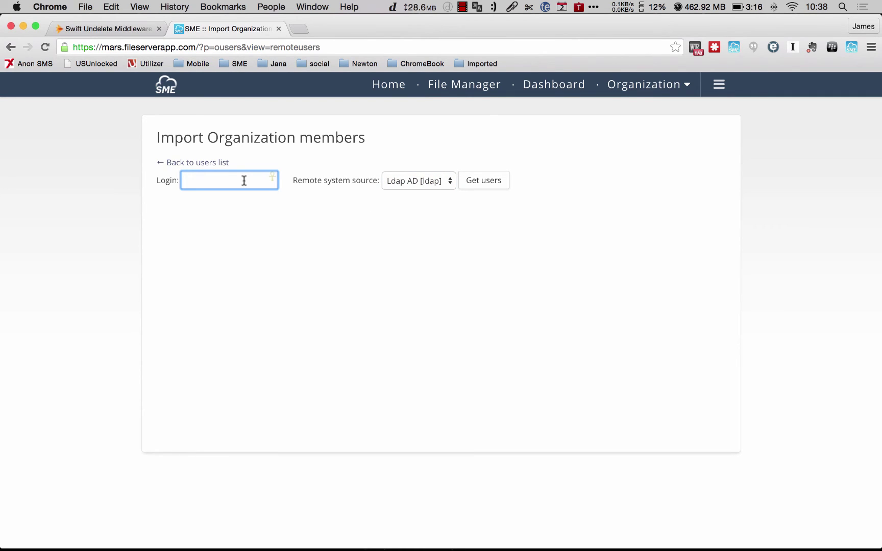
pyautogui.click(473, 185)
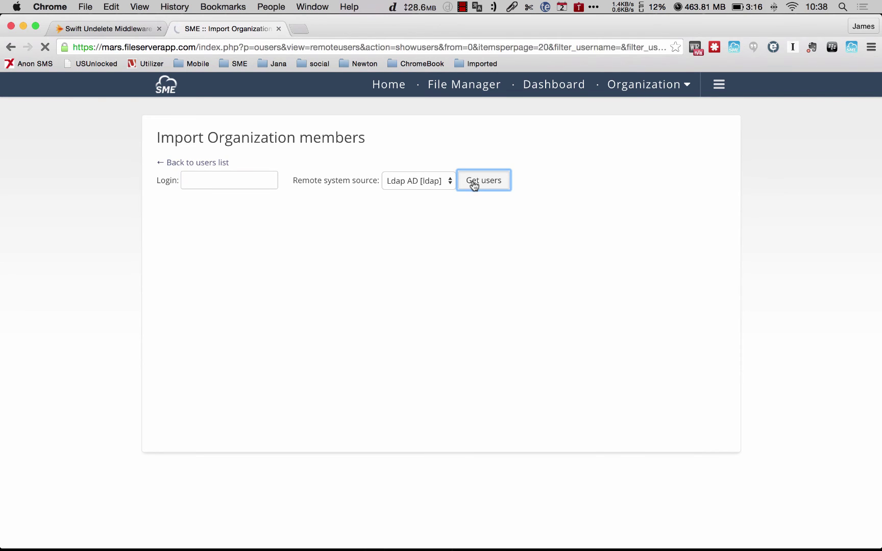
pyautogui.click(214, 180)
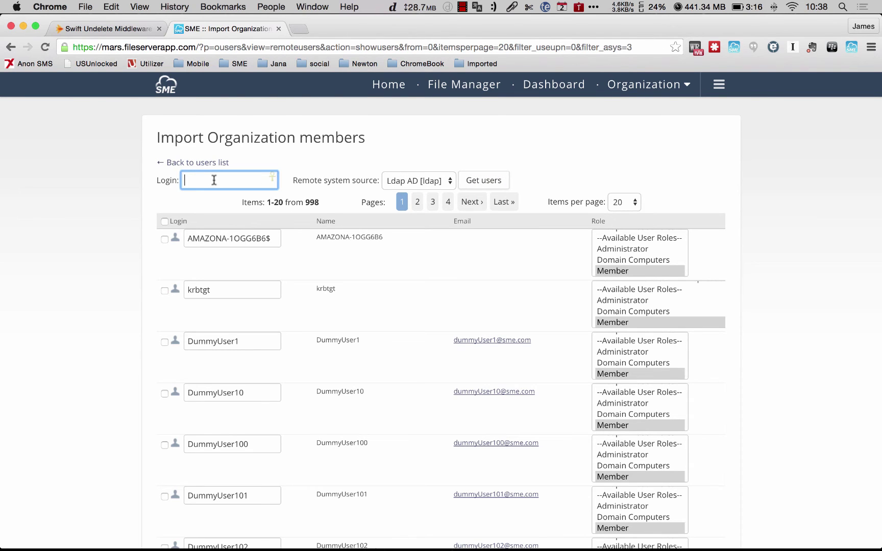
# Filter Ldap AD users by the target user's login and import that user with the Member role.
pyautogui.write('Peter')
pyautogui.click(475, 181)
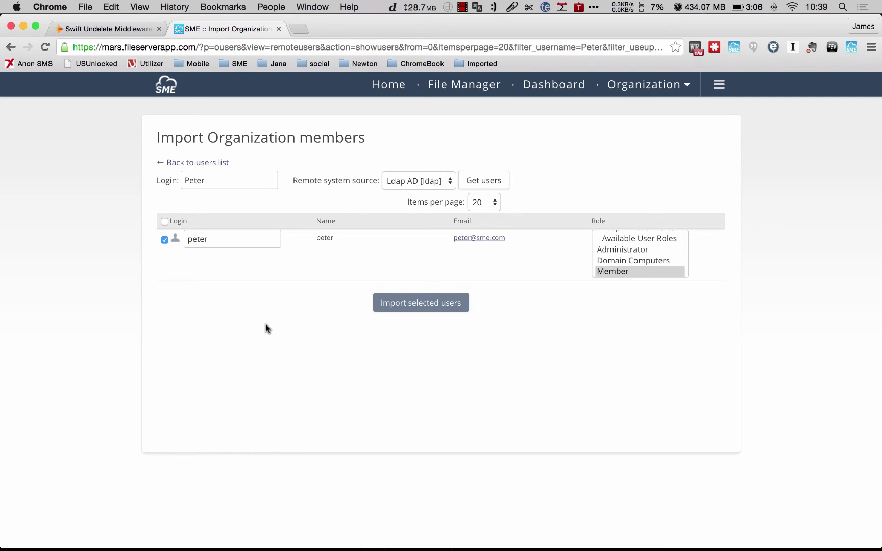
pyautogui.click(408, 302)
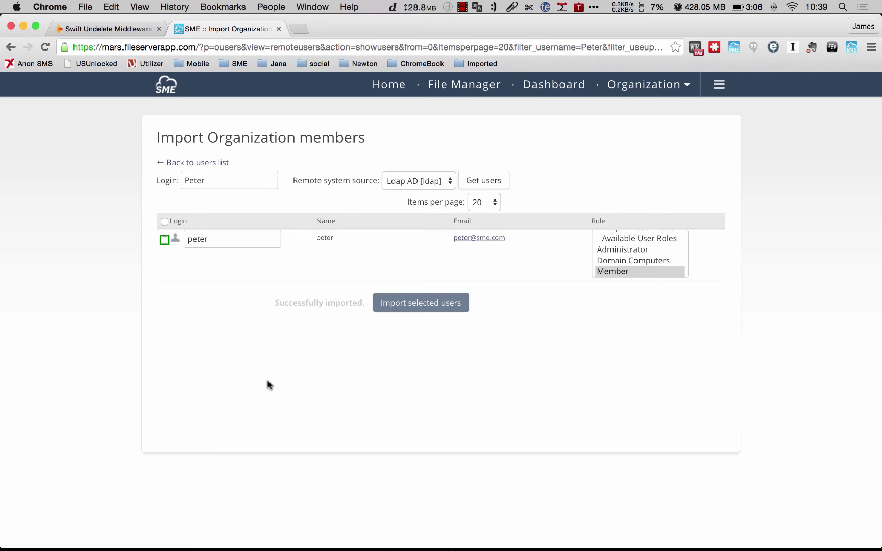
# Sign in to SME on the SME :: Home tab with the imported user's email and password.
pyautogui.press('super+Tab')
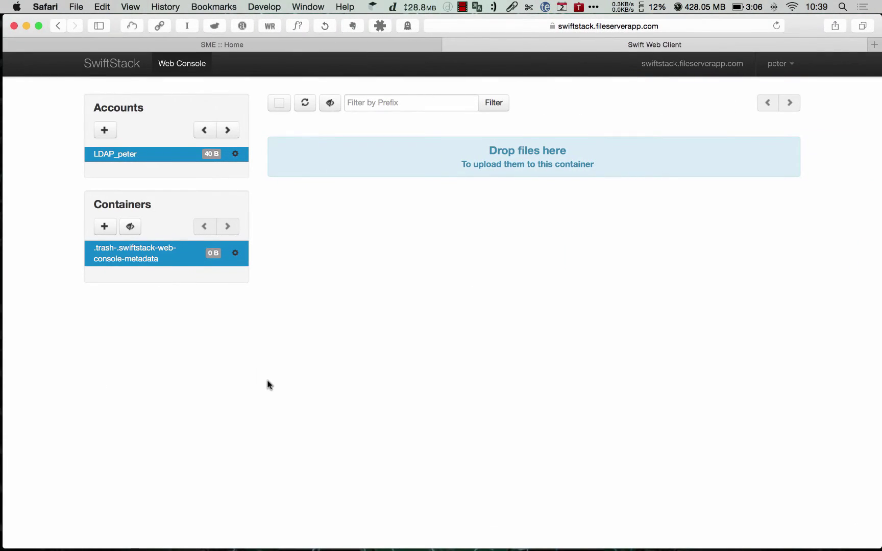
pyautogui.click(248, 48)
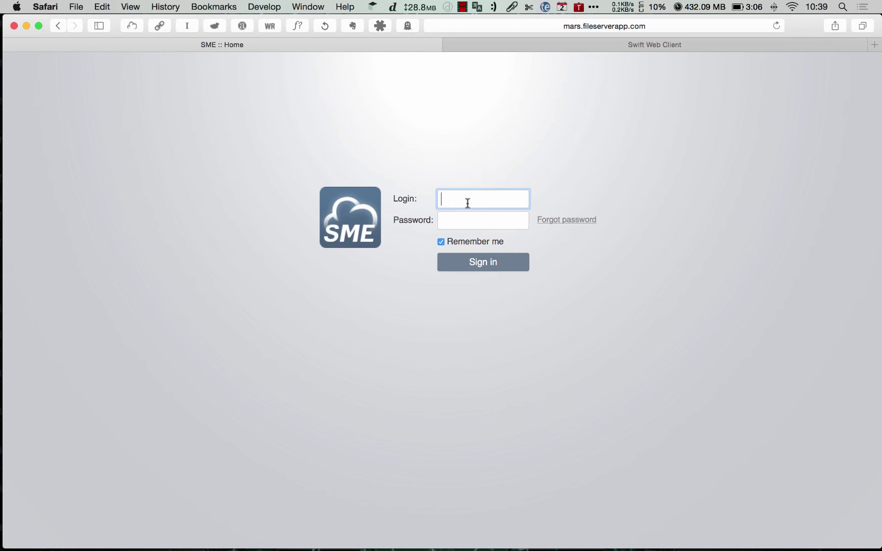
pyautogui.click(454, 218)
pyautogui.write('********')
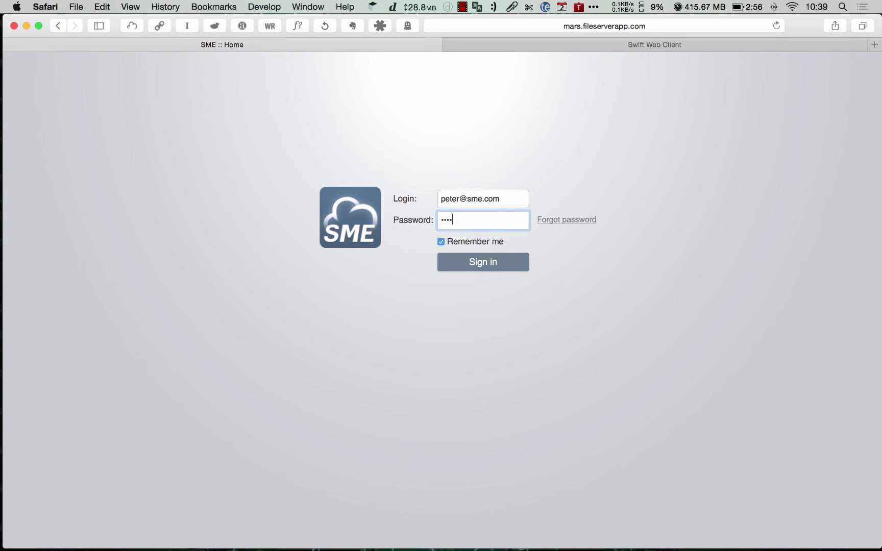
pyautogui.write('*')
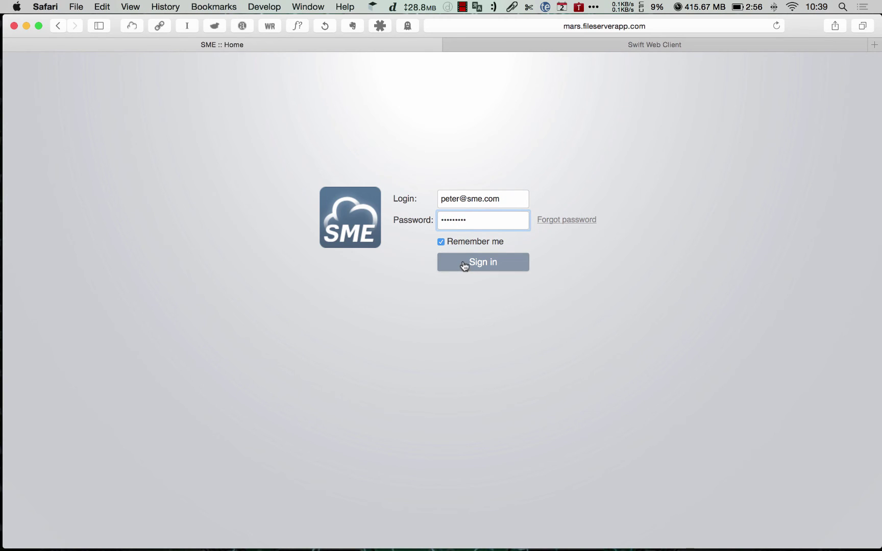
pyautogui.click(463, 262)
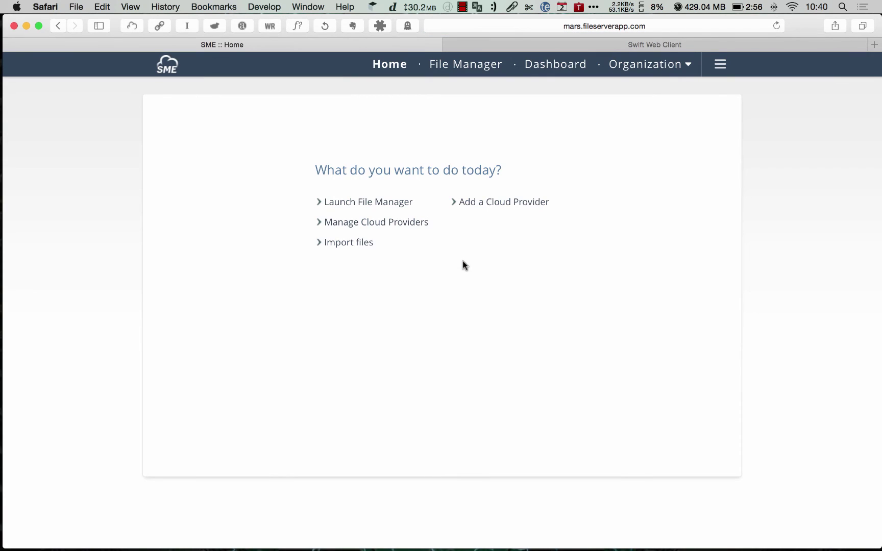
# Open the user's empty folder under Home in File Manager, dismiss the welcome tips, then return to the Web Console.
pyautogui.click(457, 67)
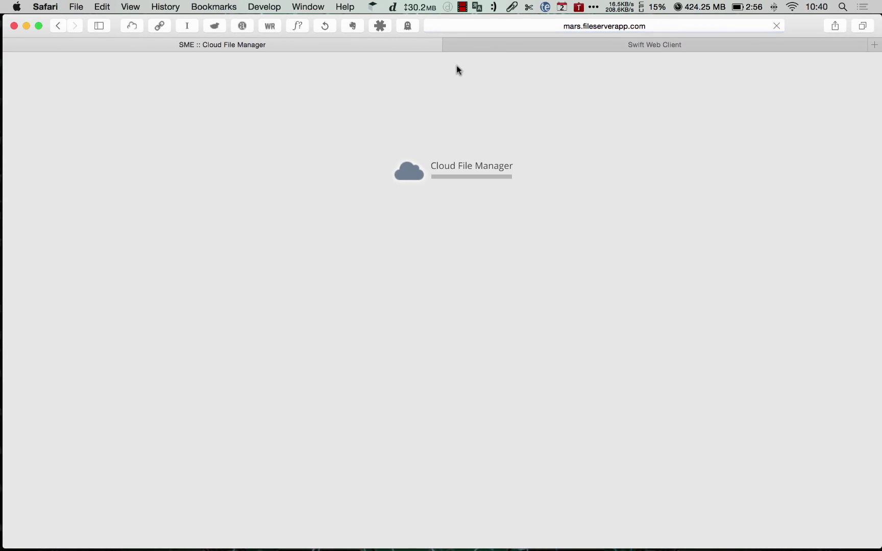
pyautogui.click(23, 142)
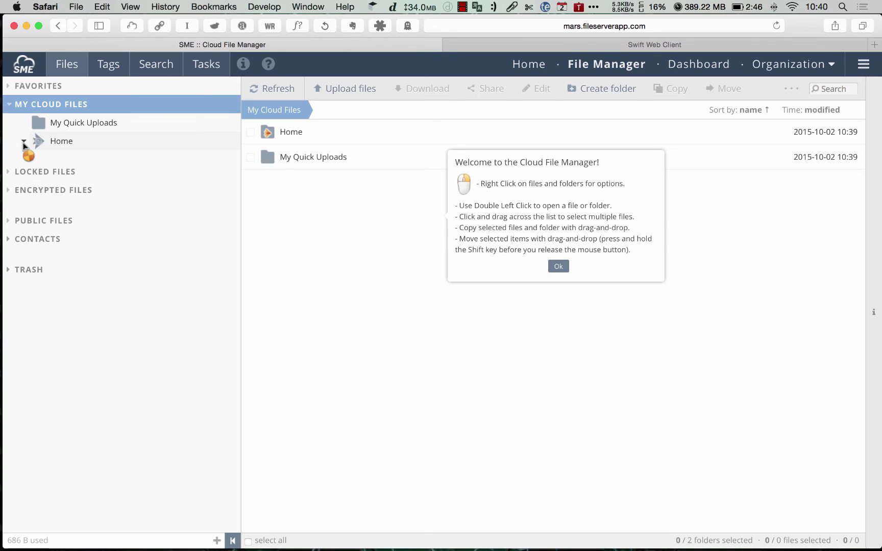
pyautogui.click(76, 159)
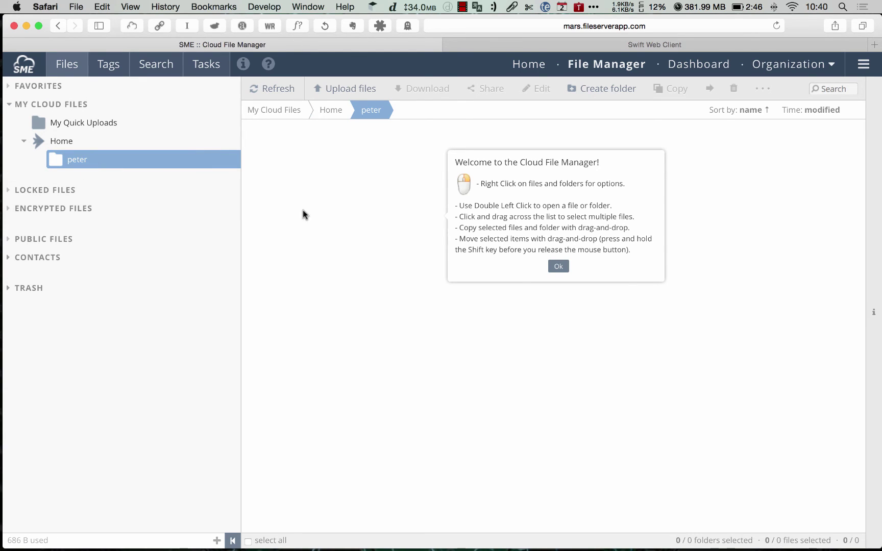
pyautogui.click(561, 266)
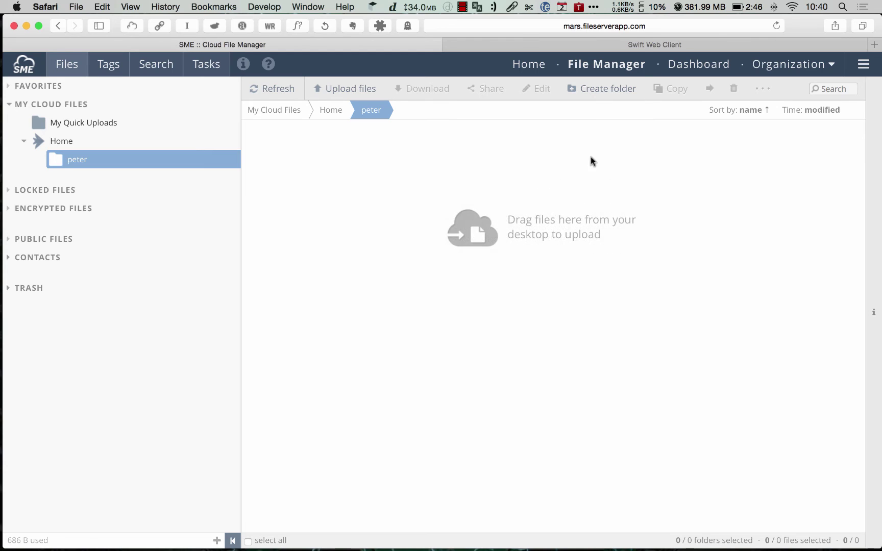
pyautogui.click(556, 45)
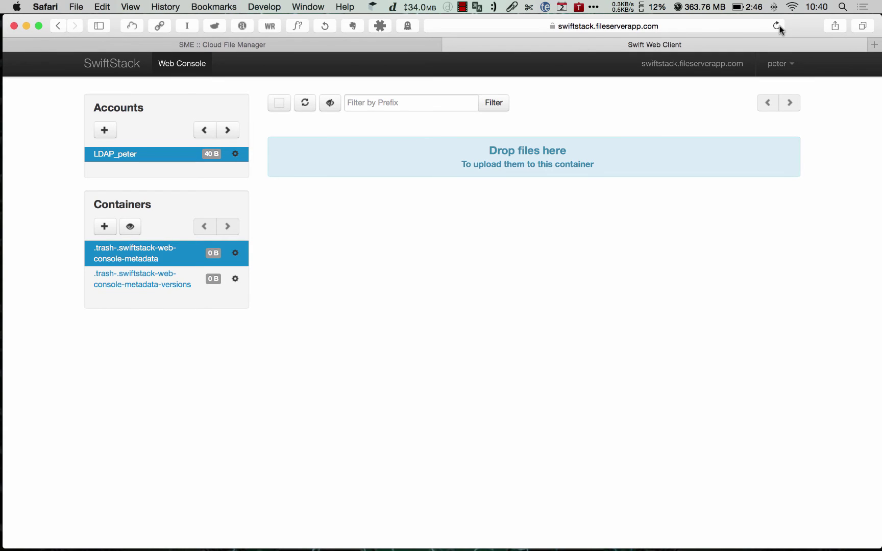
# Reload the Web Console and reveal hidden .trash containers beside the new user container.
pyautogui.click(777, 26)
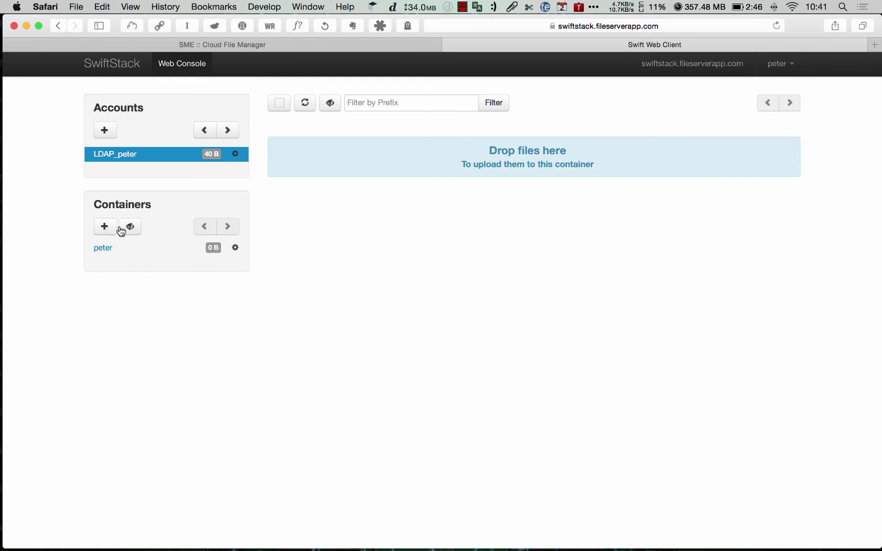
pyautogui.click(121, 231)
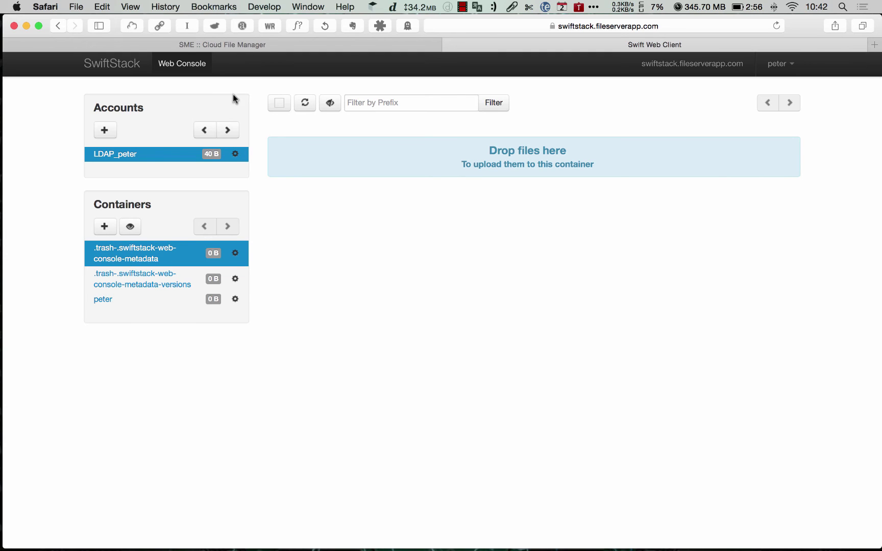
# Drag Call Recorder Manual.pdf from Finder's Demo folder into peter's SME folder, then go back to SwiftStack.
pyautogui.click(238, 48)
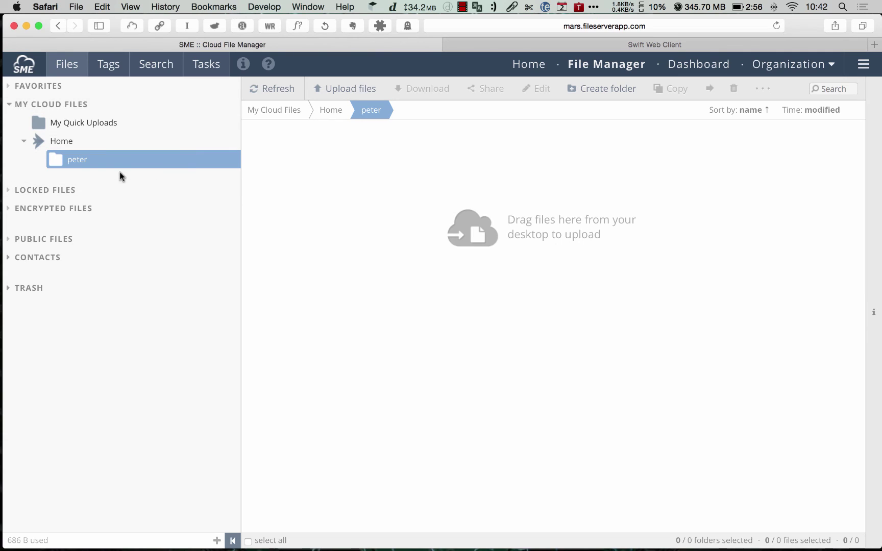
pyautogui.press('super+Tab')
pyautogui.click(538, 267)
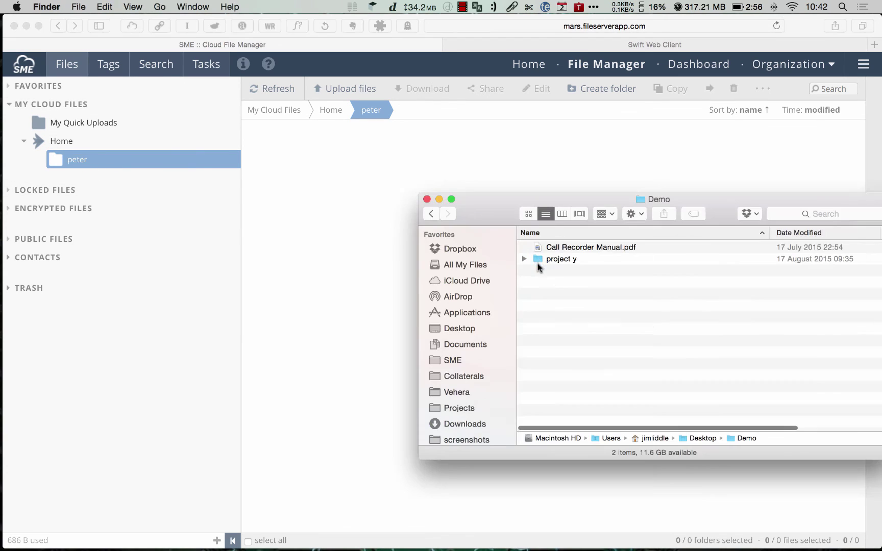
pyautogui.moveTo(555, 251); pyautogui.dragTo(344, 205)
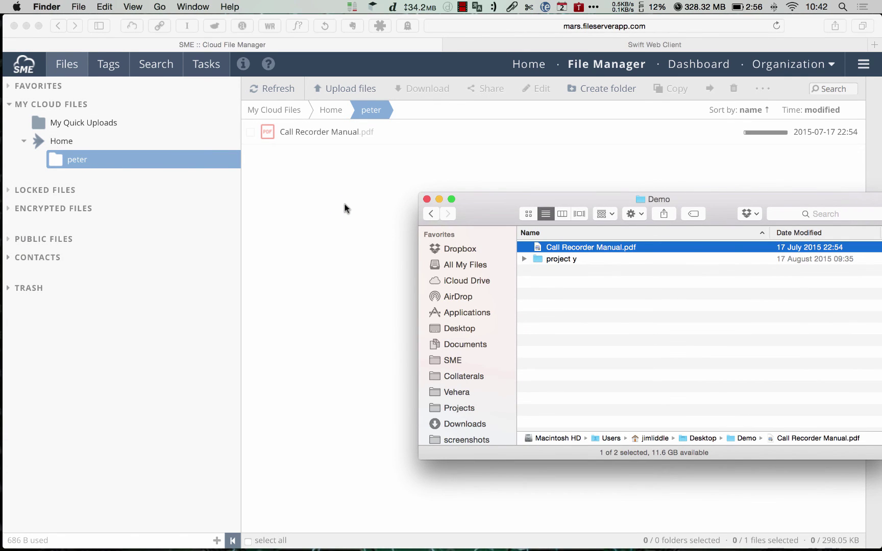
pyautogui.click(426, 200)
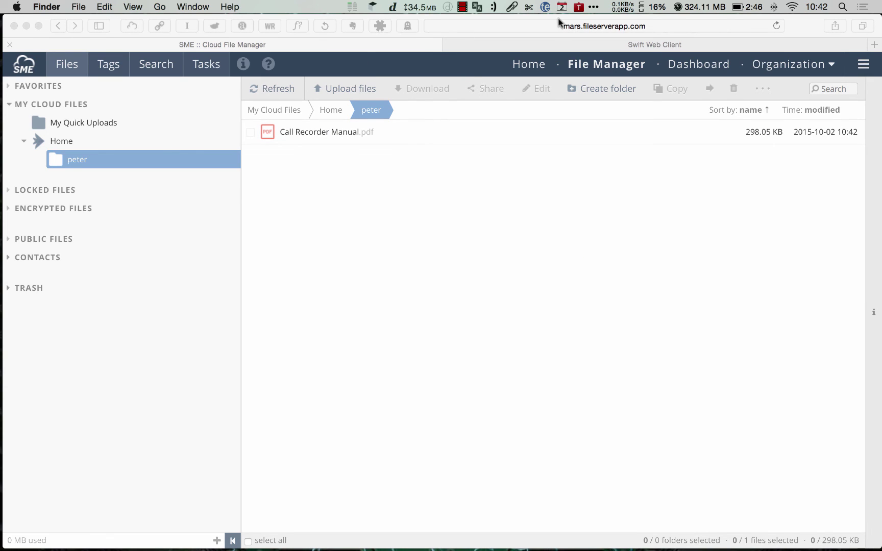
pyautogui.click(557, 49)
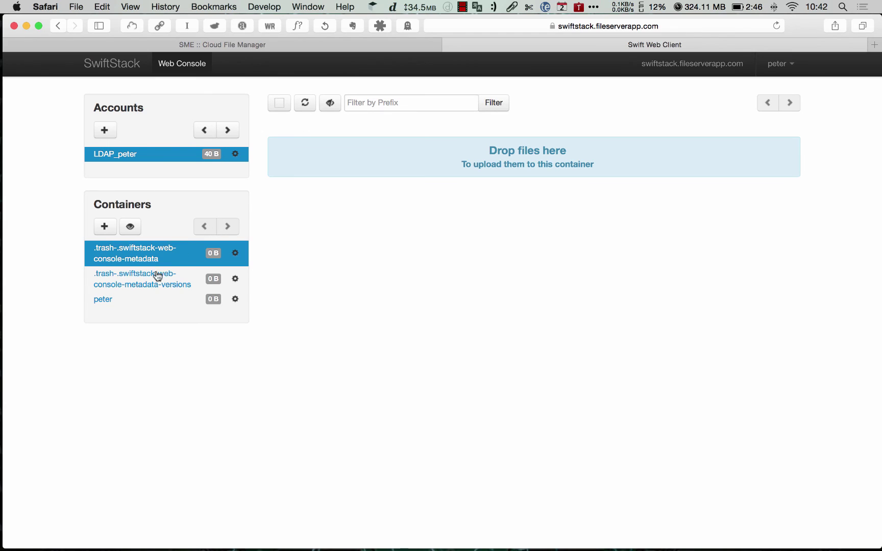
# Check that Call Recorder Manual.pdf (298.05 KiB) appears in the peter container, then return to SME.
pyautogui.click(105, 301)
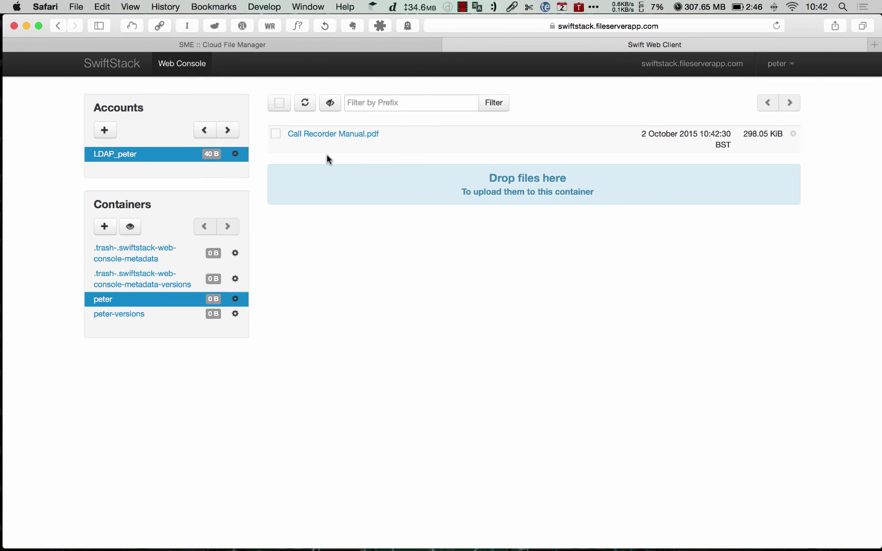
pyautogui.click(233, 45)
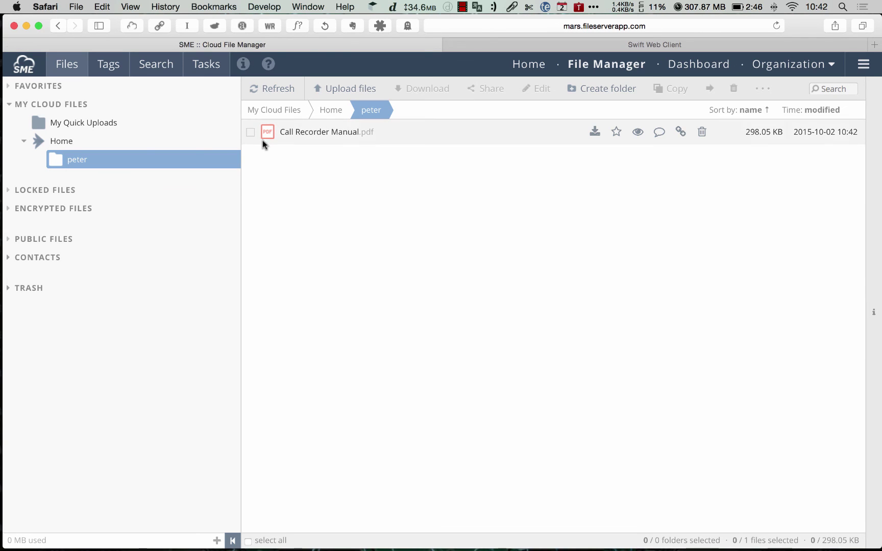
# Send Call Recorder Manual.pdf to SME's Trash, leaving peter empty, then go back to SwiftStack.
pyautogui.click(250, 132)
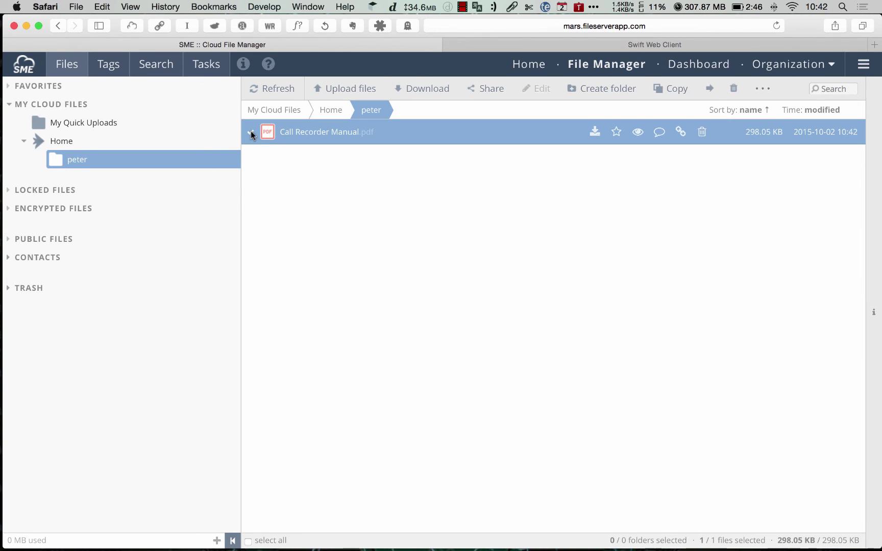
pyautogui.rightClick(305, 131)
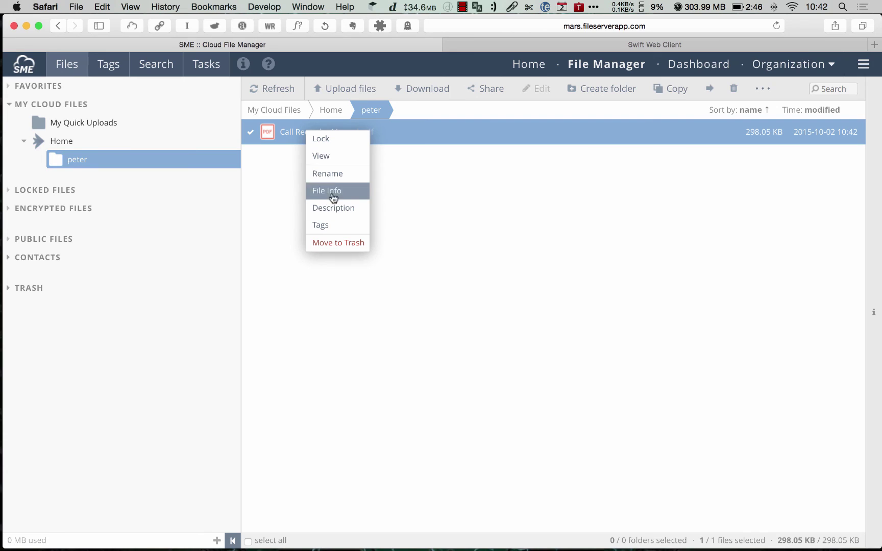
pyautogui.click(341, 242)
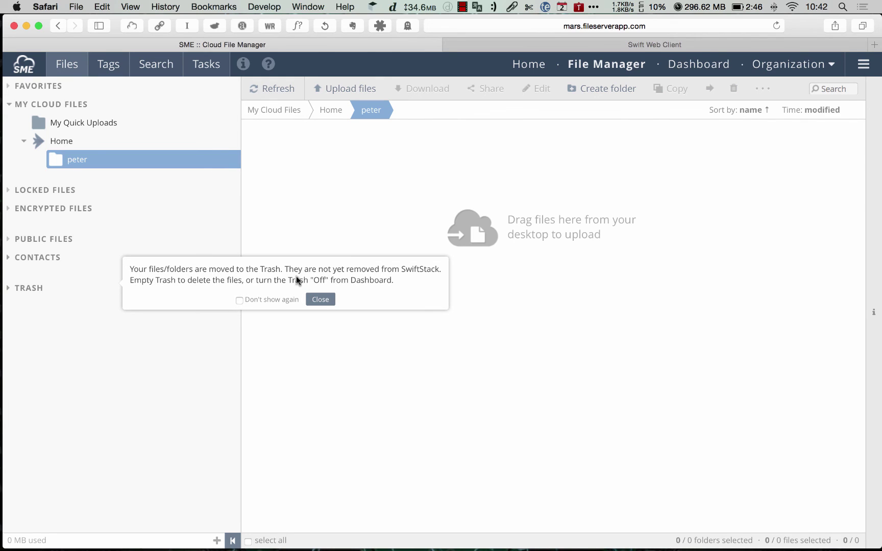
pyautogui.click(322, 299)
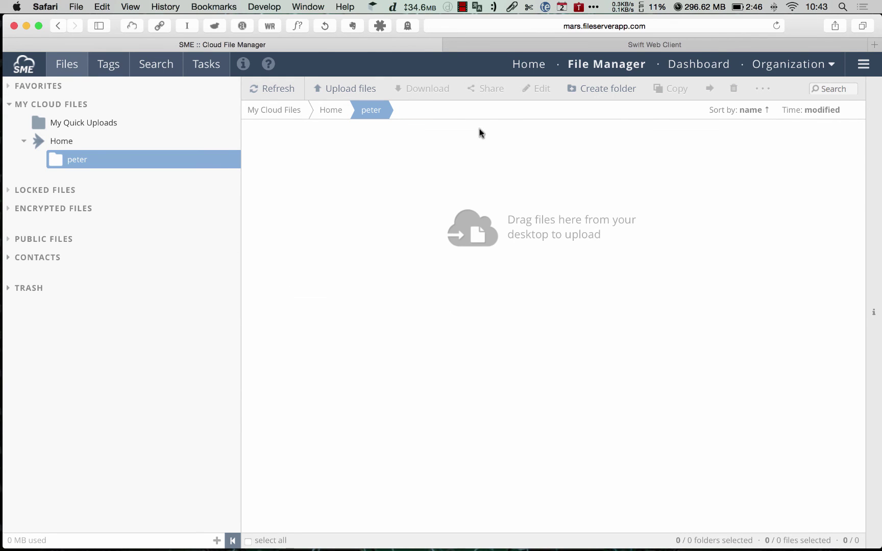
pyautogui.click(511, 44)
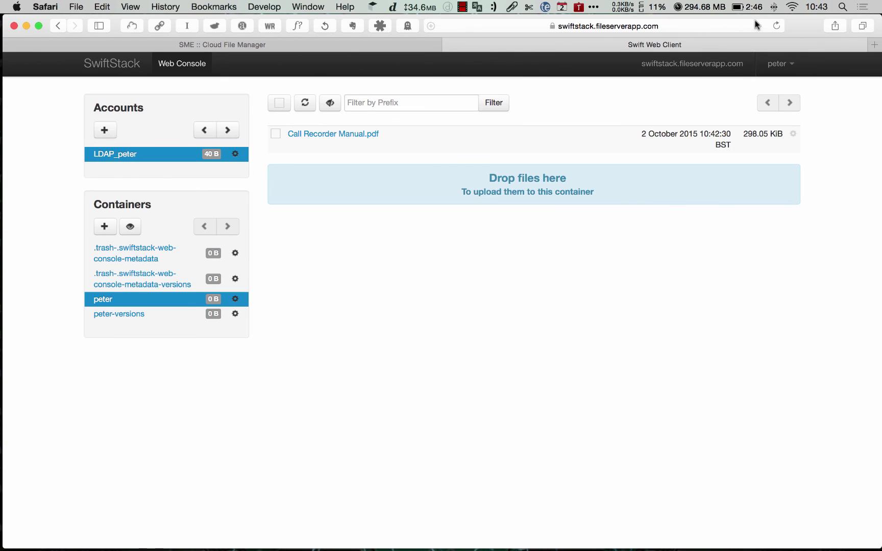
# Reload SwiftStack, show hidden containers to find the file in .trash-peter, then view the empty peter-versions.
pyautogui.click(776, 25)
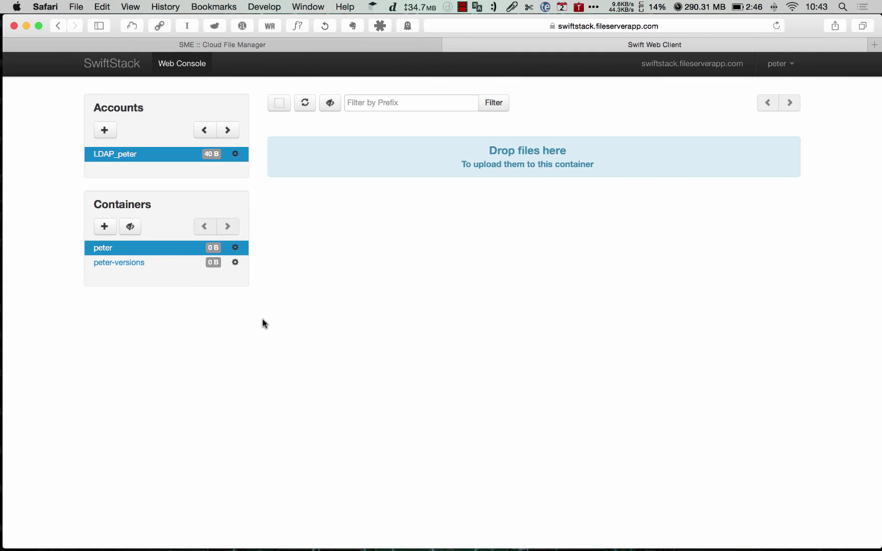
pyautogui.click(130, 227)
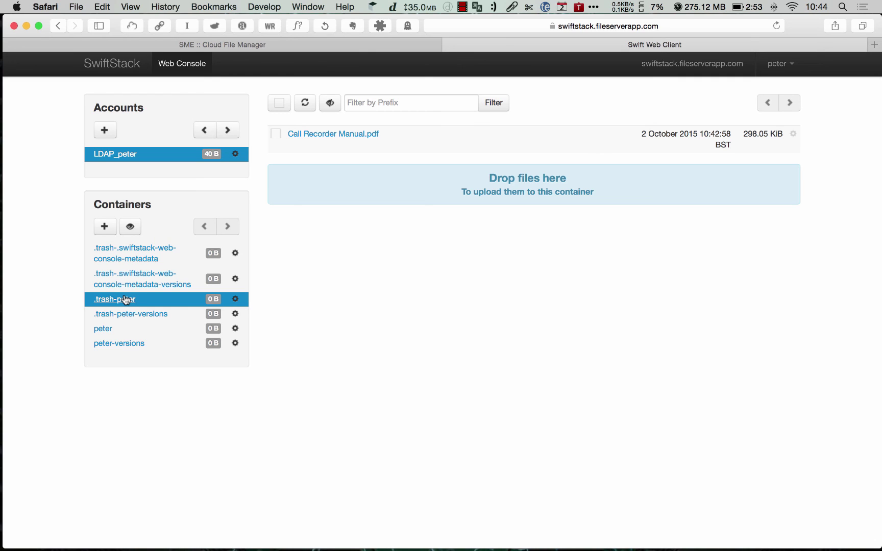
pyautogui.click(110, 343)
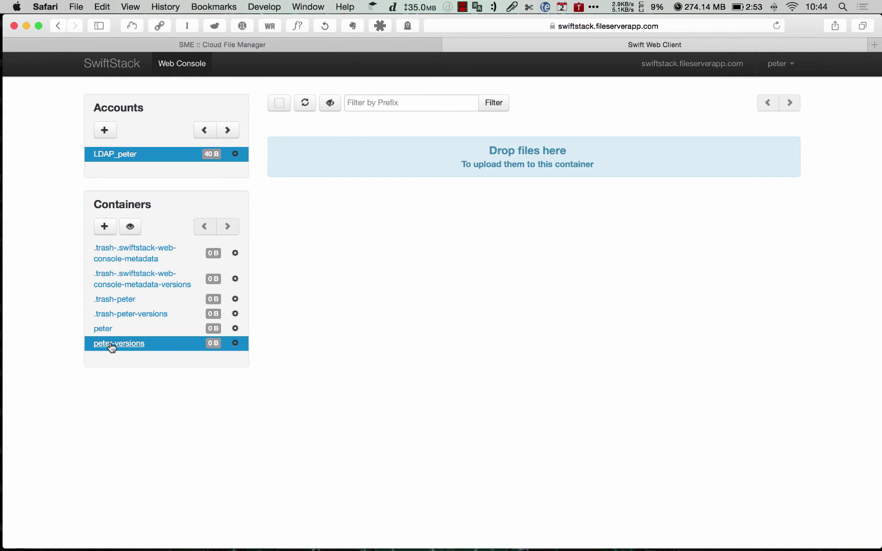